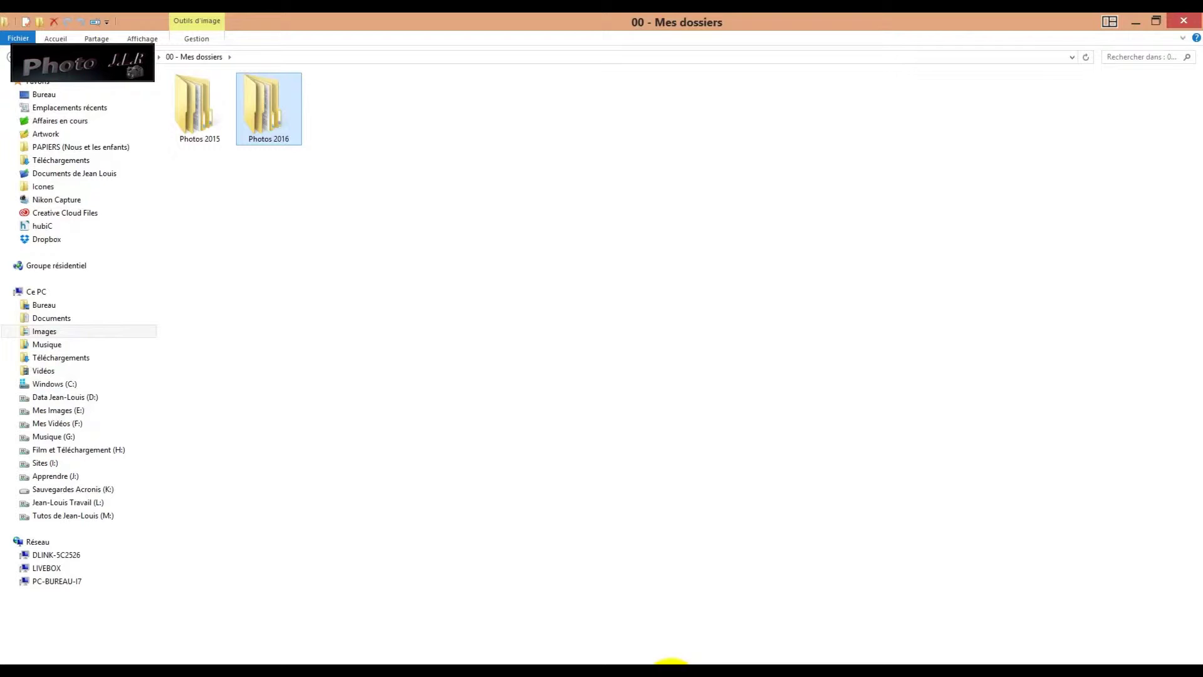
Switch to Lightroom and start importing photos into the empty Anniversaires catalogue
{"action": "left_click", "coordinate": [672, 664]}
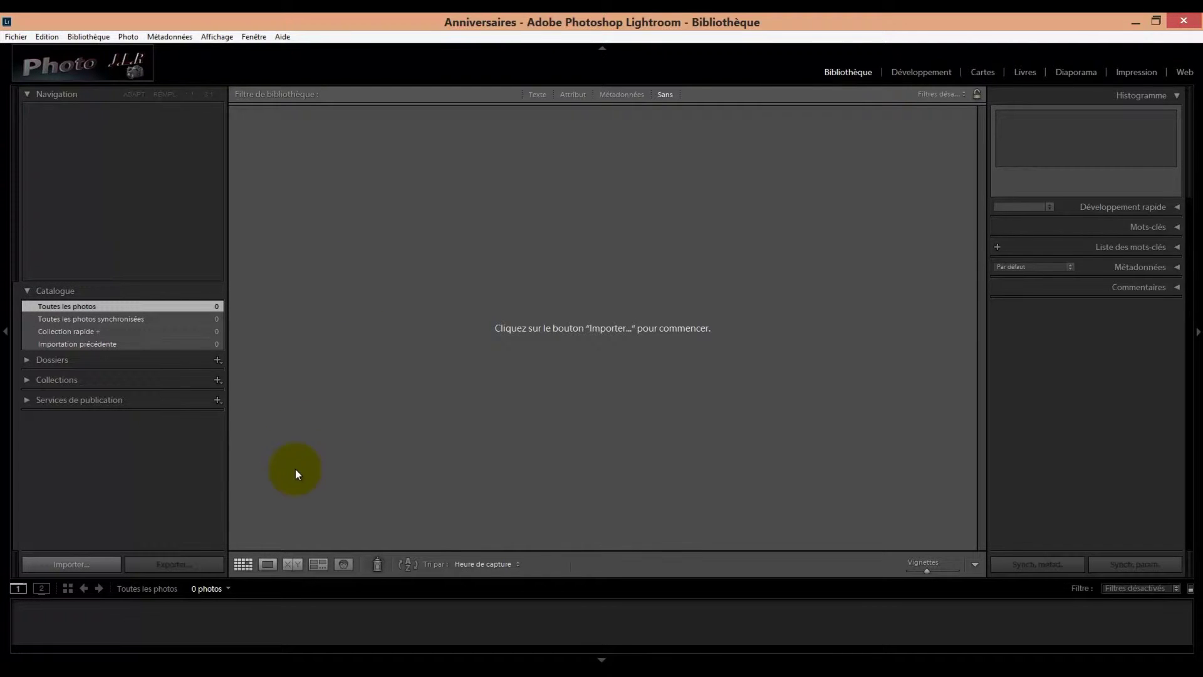
{"action": "left_click", "coordinate": [16, 37]}
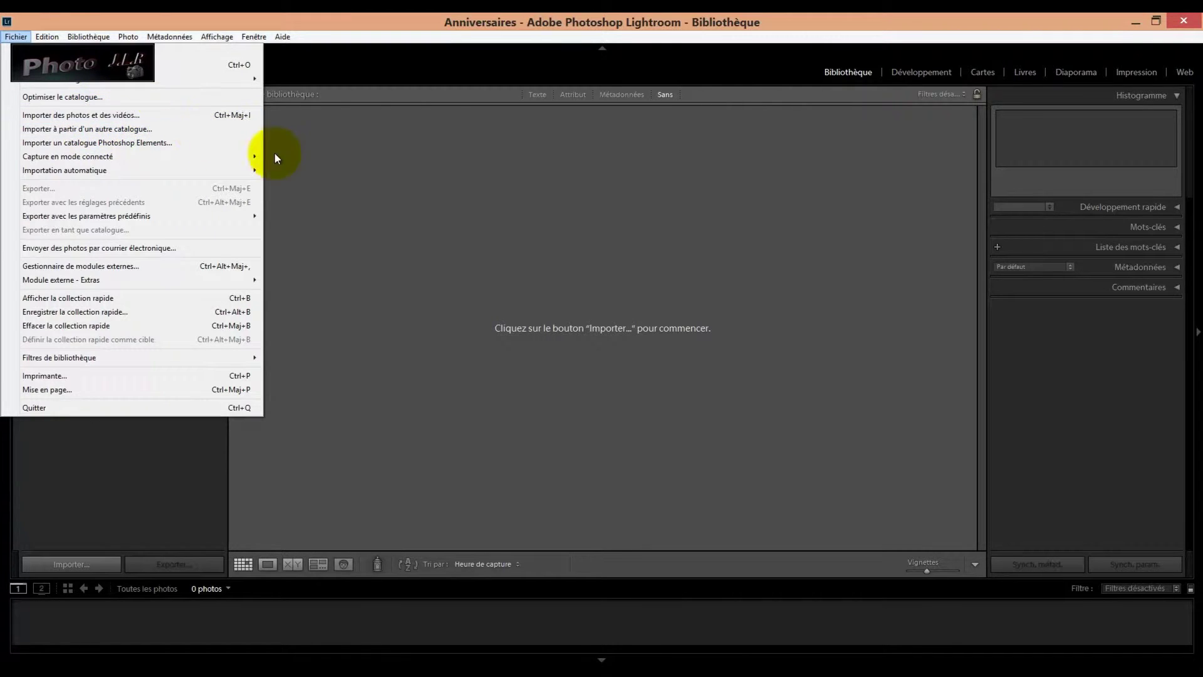
{"action": "left_click", "coordinate": [321, 168]}
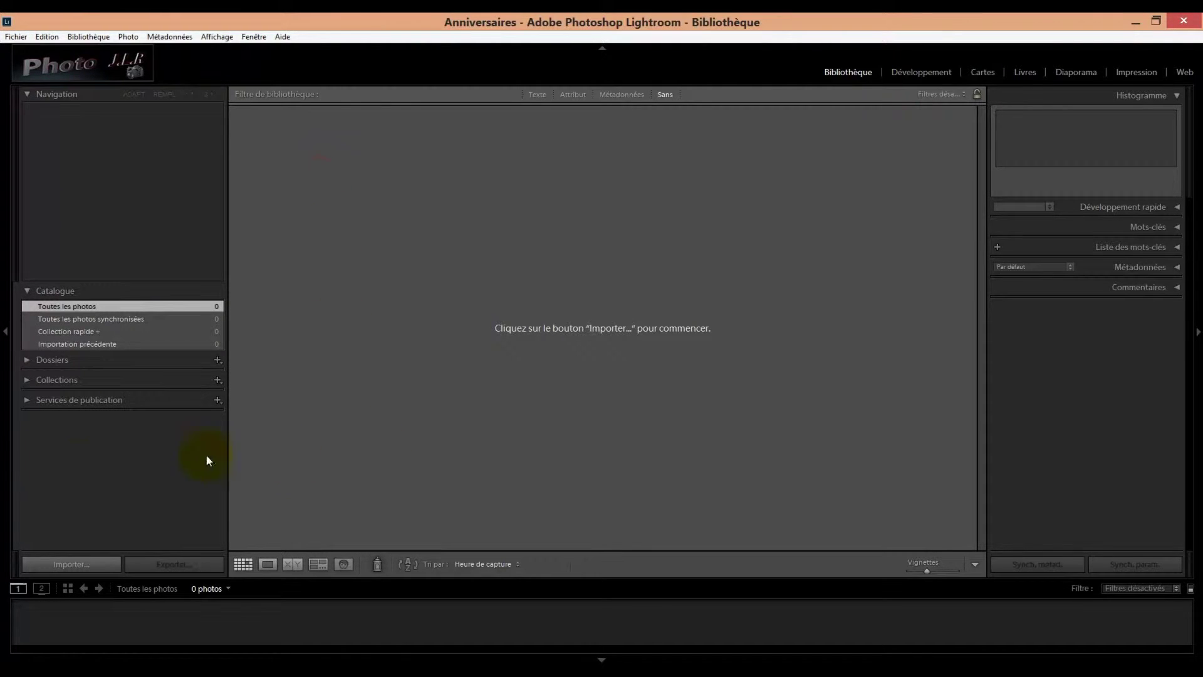
{"action": "left_click", "coordinate": [73, 564]}
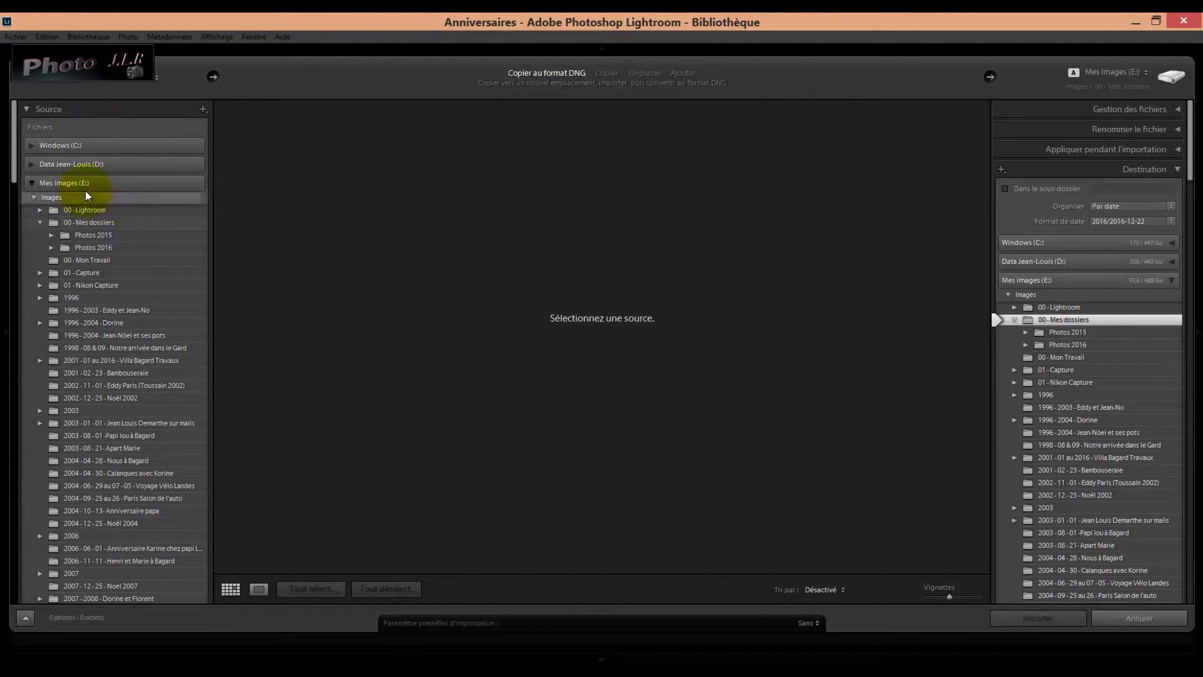
Choose the 00 - Mes dossiers folder on the Mes Images (E:) drive as the import source
{"action": "left_click", "coordinate": [31, 183]}
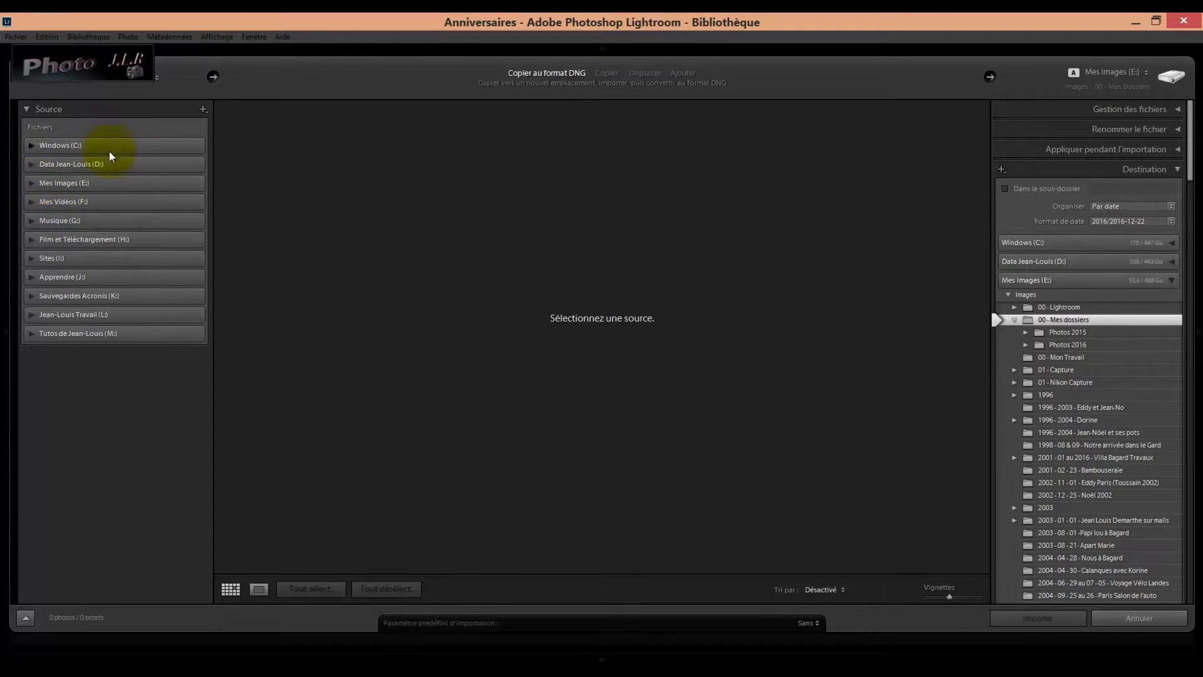
{"action": "left_click", "coordinate": [47, 183]}
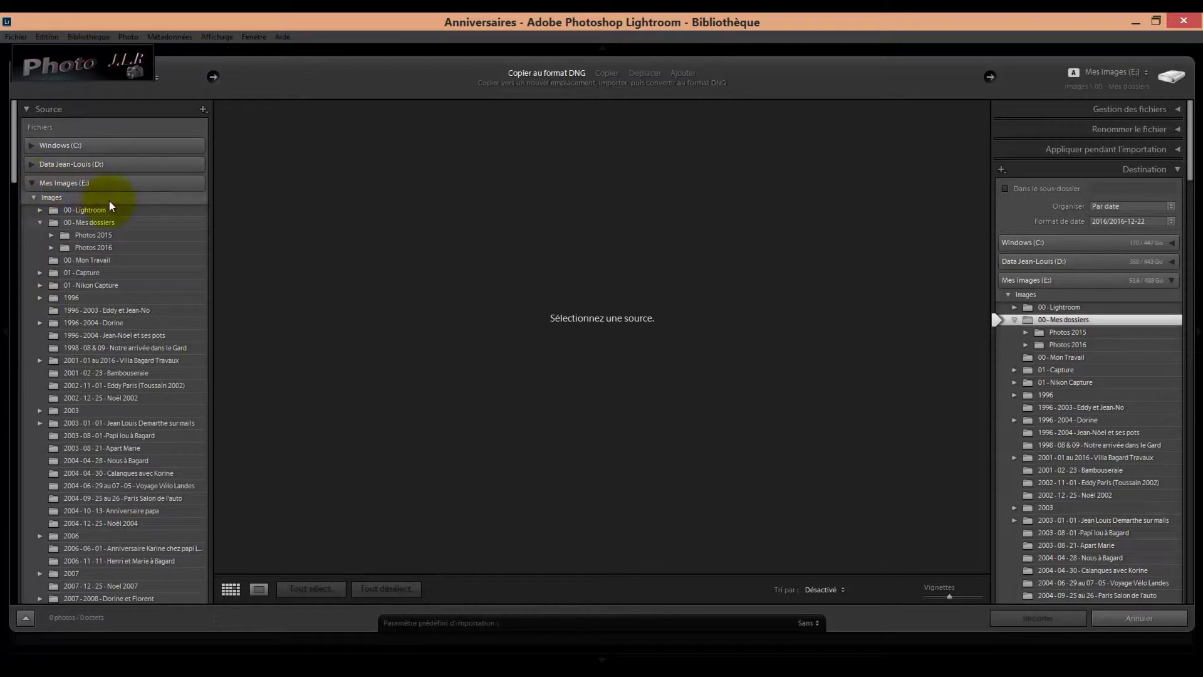
{"action": "left_click", "coordinate": [50, 223]}
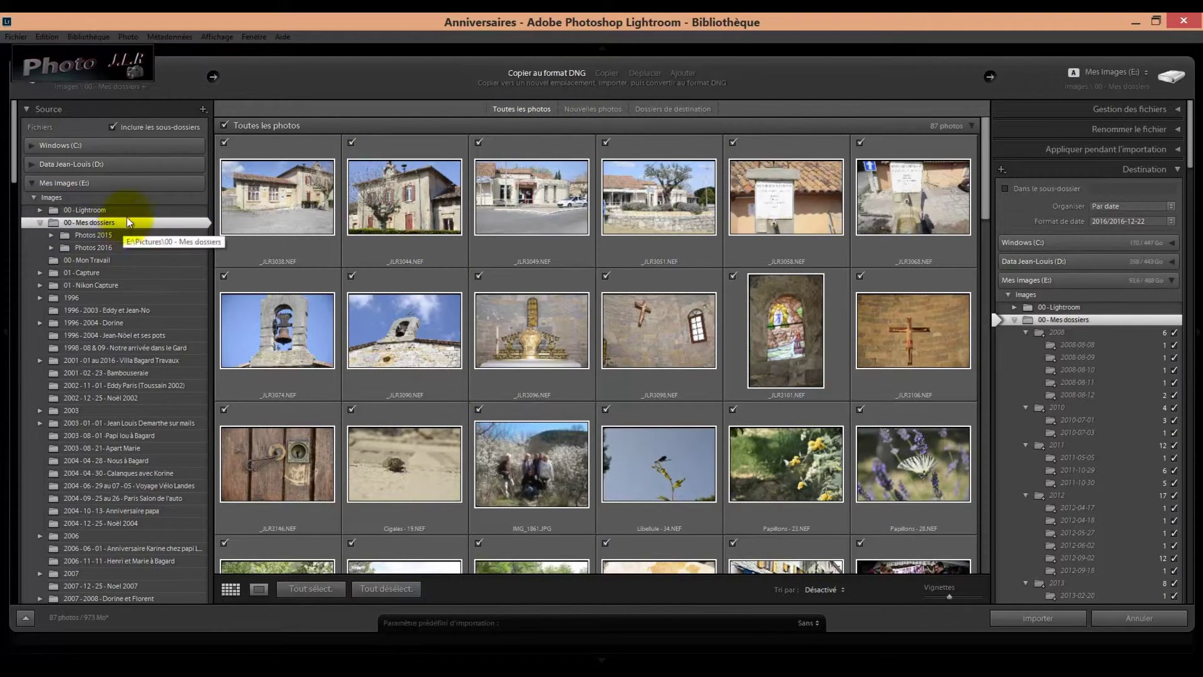
Preview the Photos 2016 and Patrimoine folders as import sources, and settle on the whole Photos 2015 folder
{"action": "left_click", "coordinate": [66, 235]}
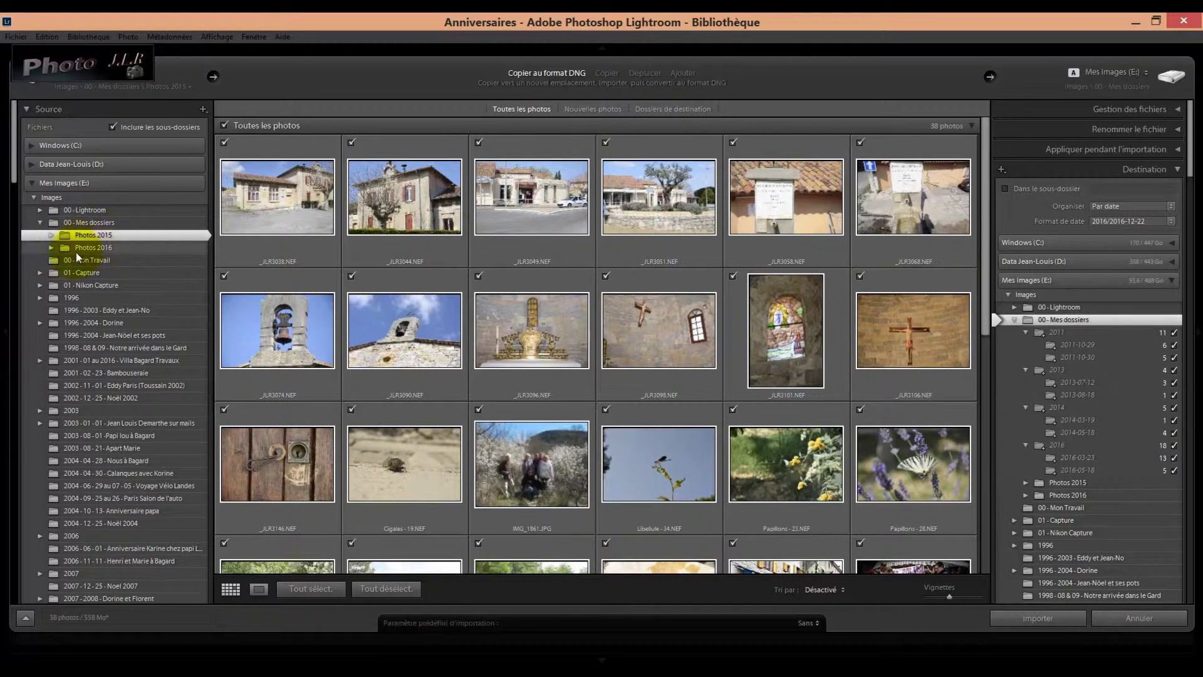
{"action": "left_click", "coordinate": [65, 248]}
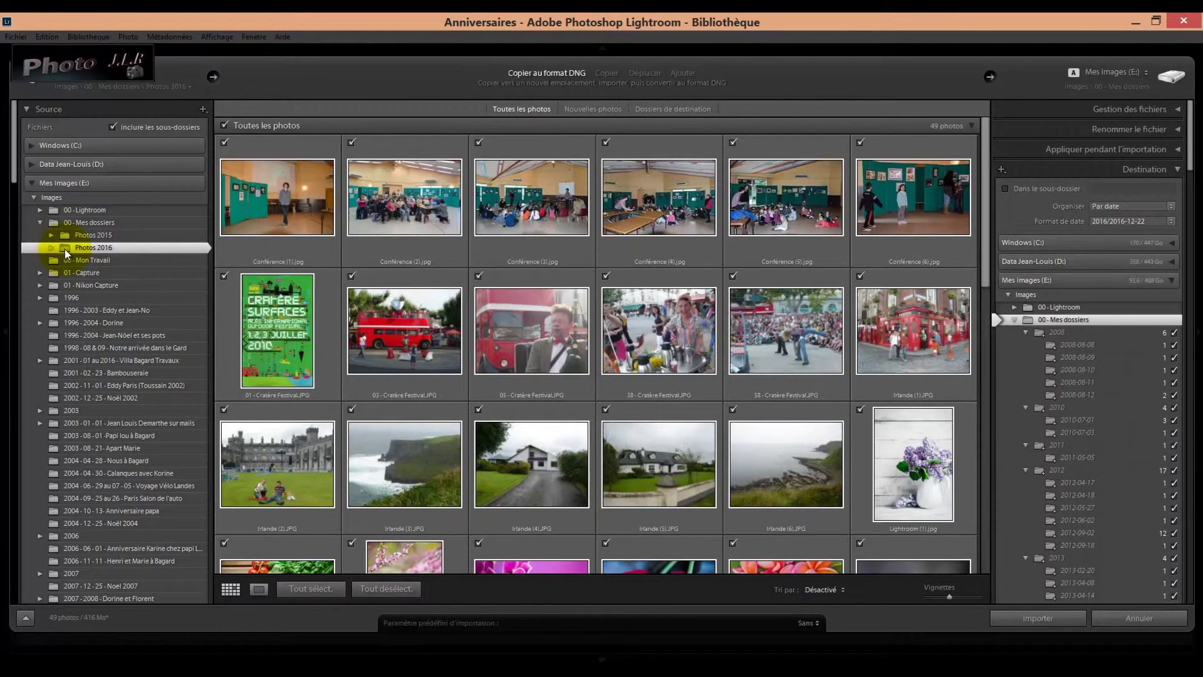
{"action": "left_click", "coordinate": [64, 235]}
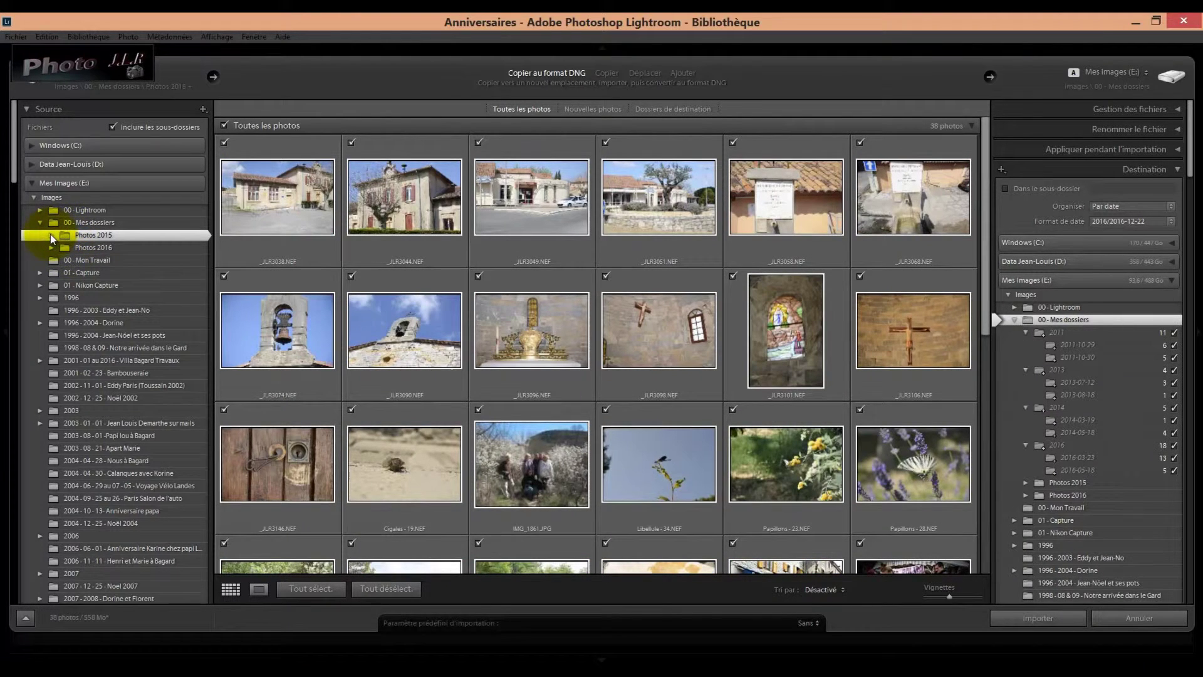
{"action": "left_click", "coordinate": [51, 235]}
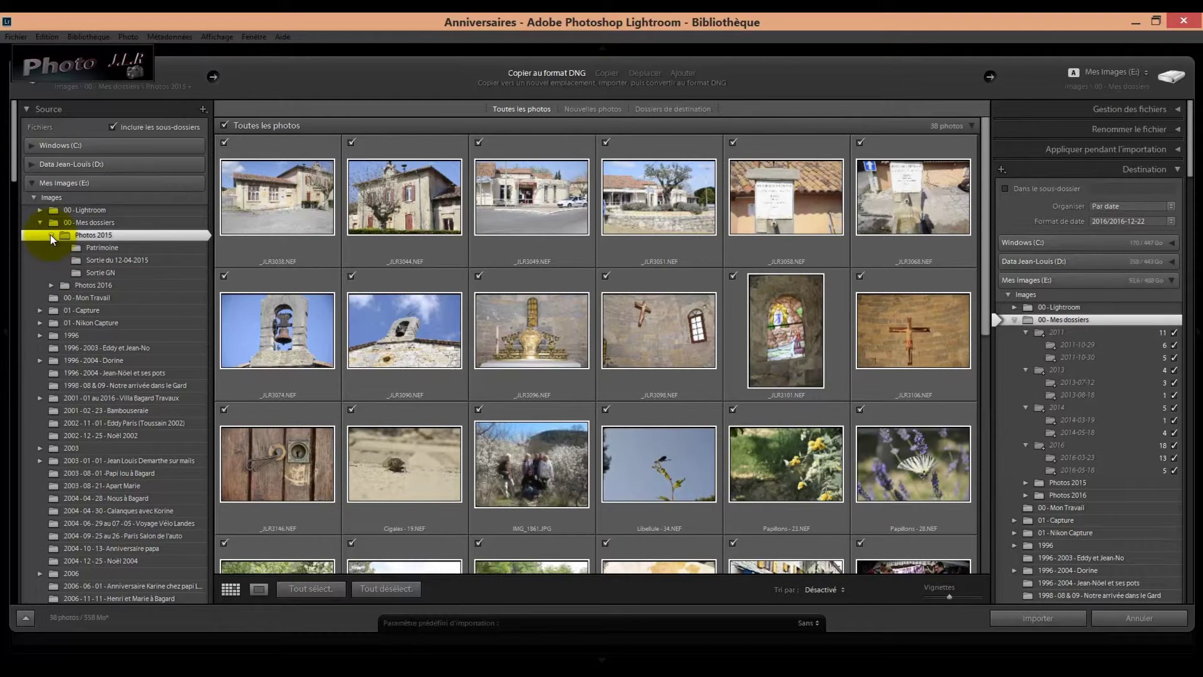
{"action": "left_click", "coordinate": [106, 247]}
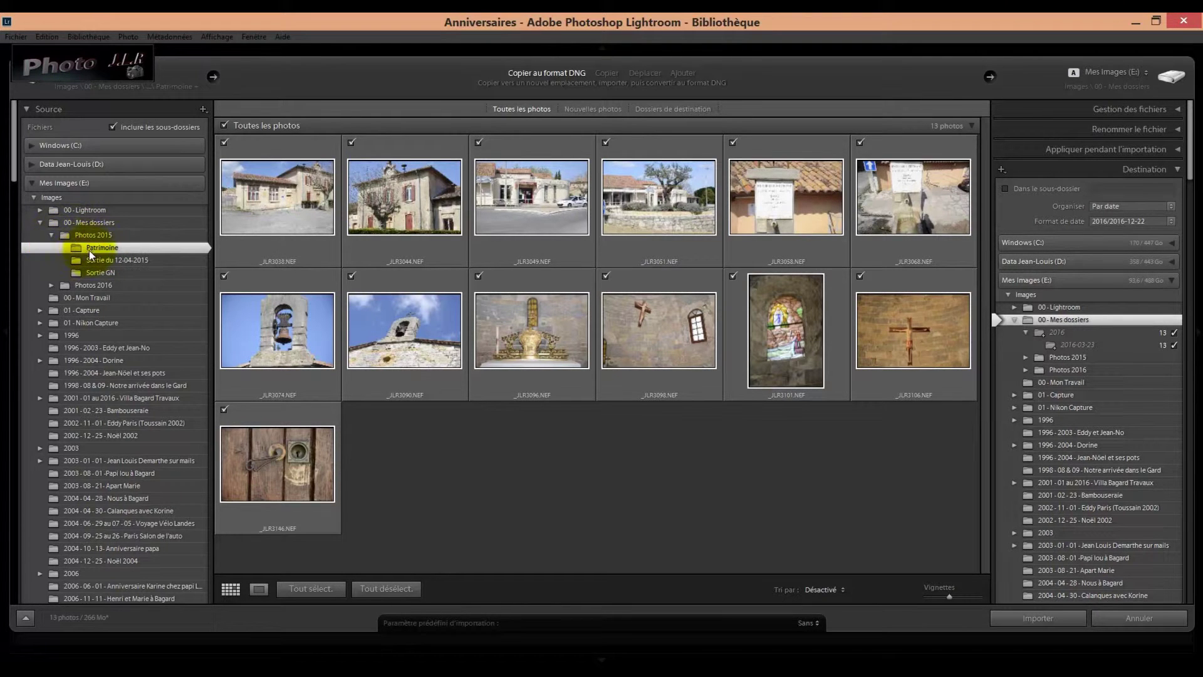
{"action": "left_click", "coordinate": [77, 234]}
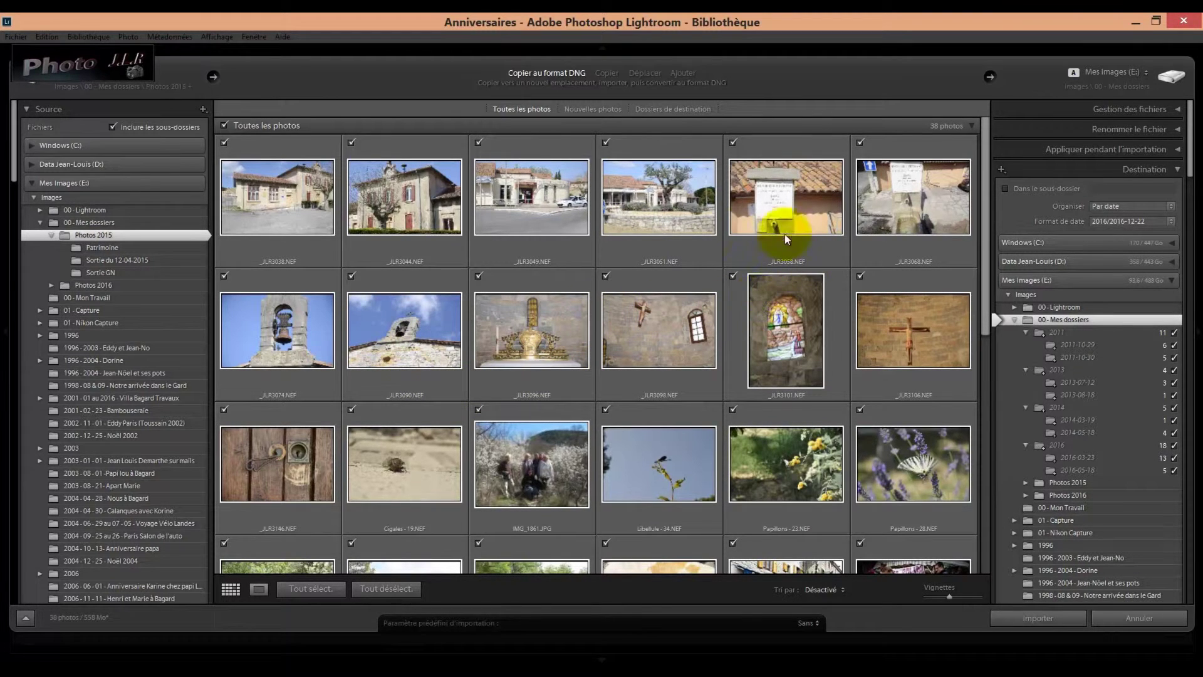
Exclude the golden altar ornament and wall crucifix photos from the import, and uncheck all remaining photos
{"action": "left_click", "coordinate": [607, 277]}
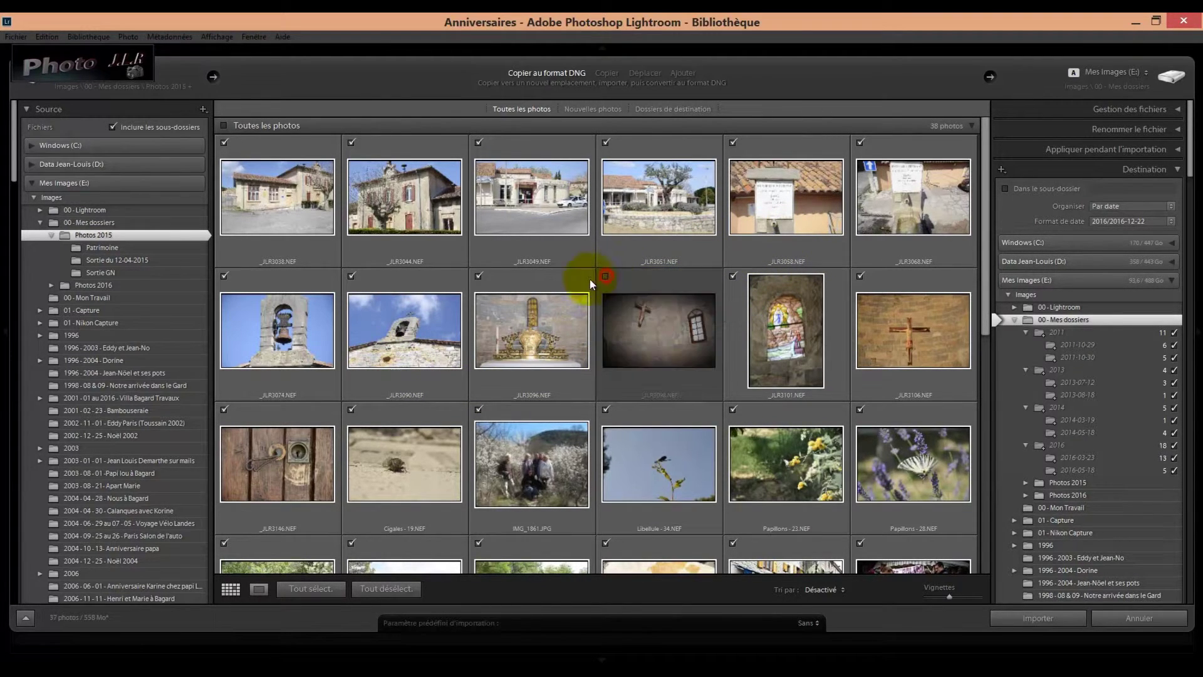
{"action": "left_click", "coordinate": [478, 276]}
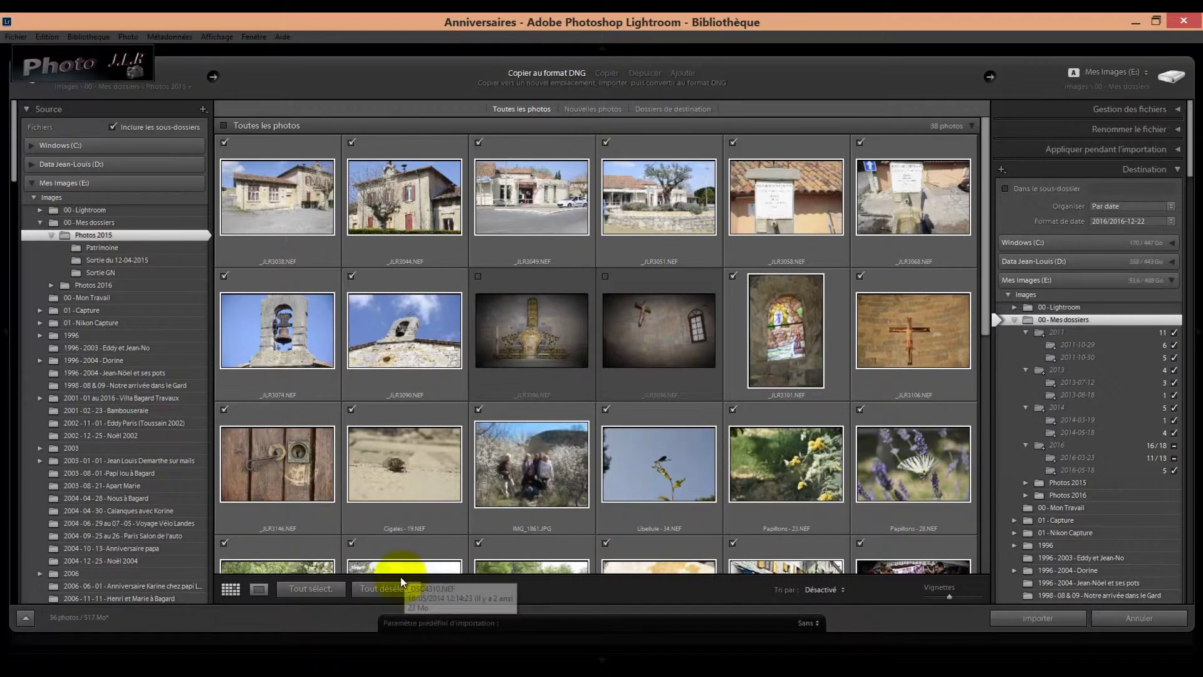
{"action": "left_click", "coordinate": [387, 586]}
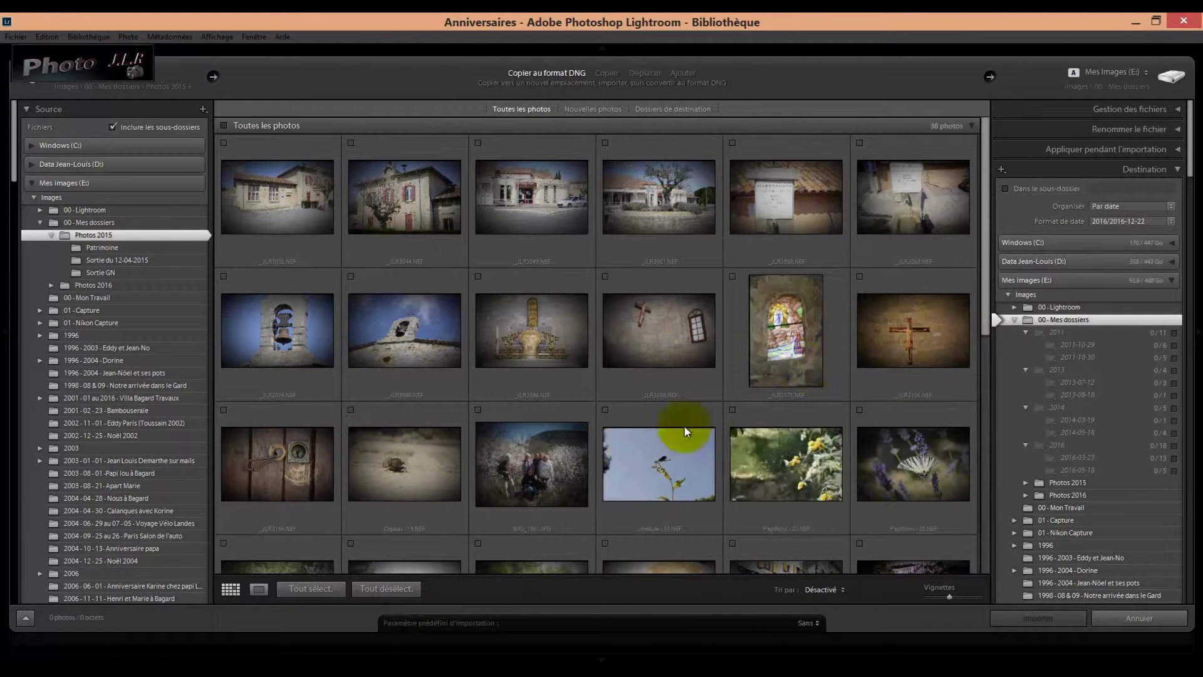
Mark only IMG_1861.JPG, Papillons - 23.NEF and _DSC4380.NEF for import
{"action": "left_click", "coordinate": [478, 410]}
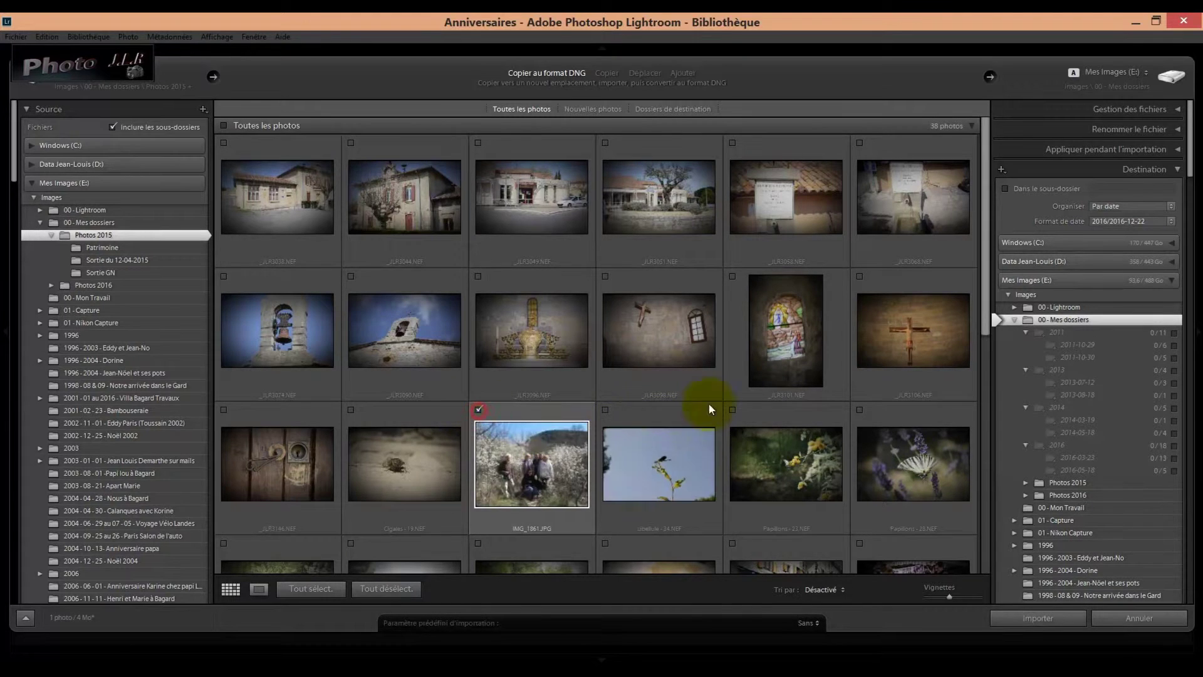
{"action": "left_click", "coordinate": [733, 409]}
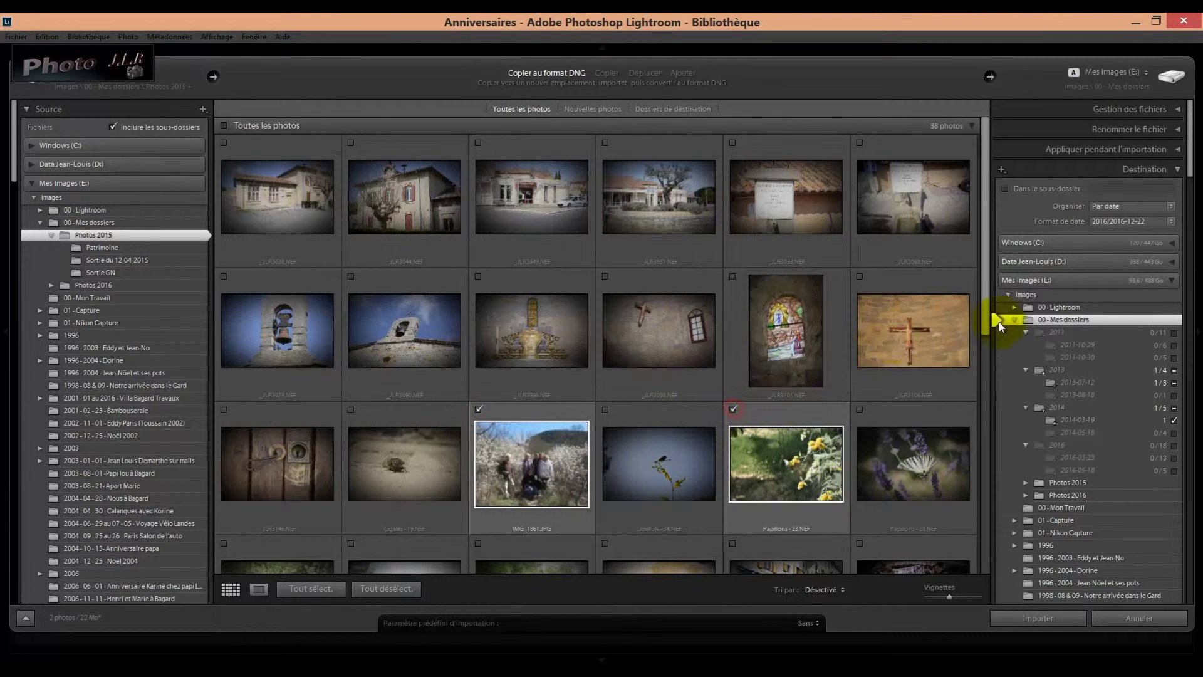
{"action": "left_click_drag", "start_coordinate": [982, 307], "coordinate": [983, 411]}
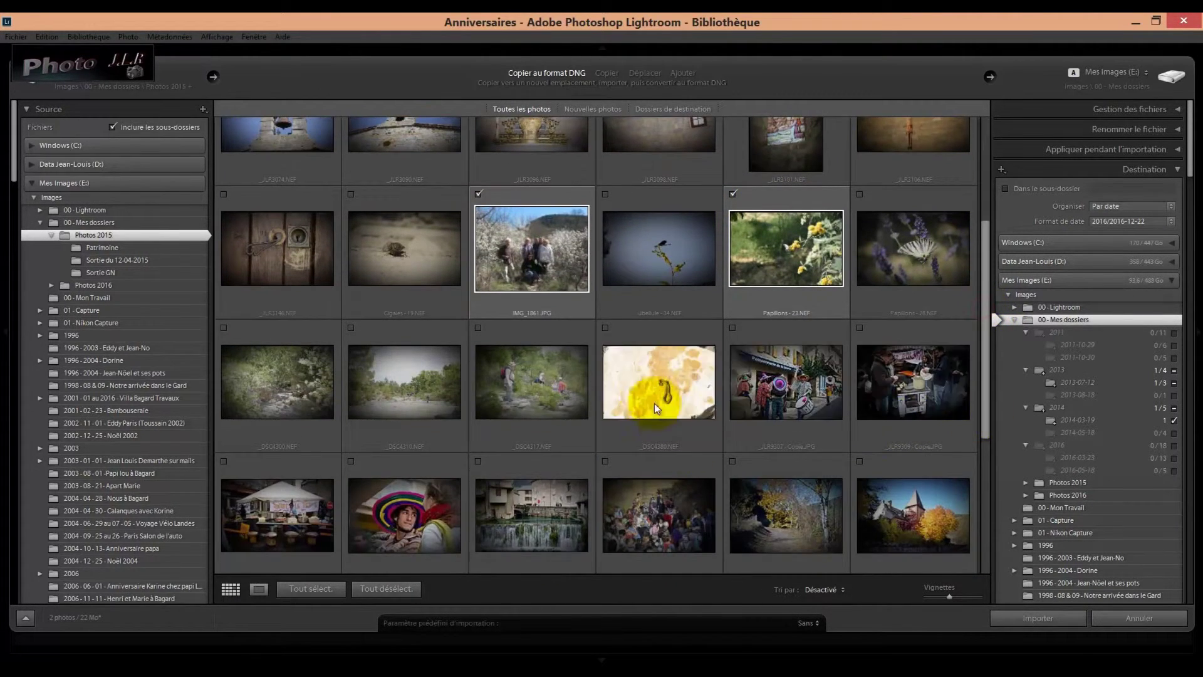
{"action": "left_click", "coordinate": [605, 328]}
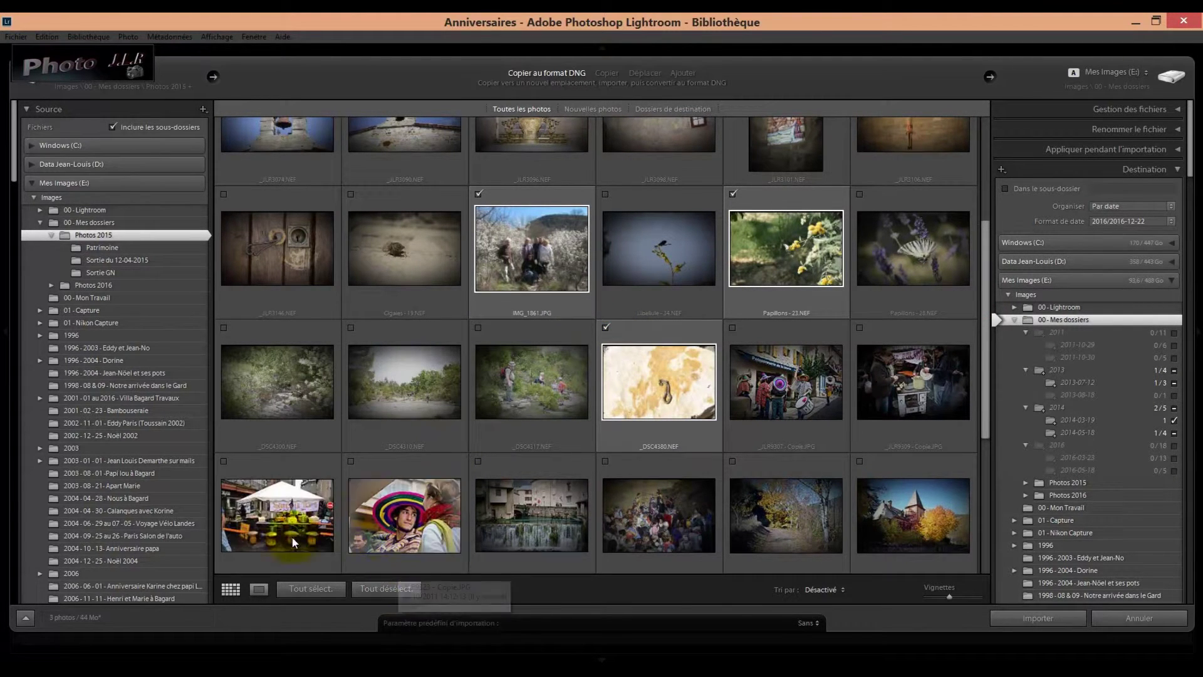
Mark every photo in Photos 2015 for import, briefly excluding and re-including Cigales - 19.NEF
{"action": "left_click", "coordinate": [307, 589]}
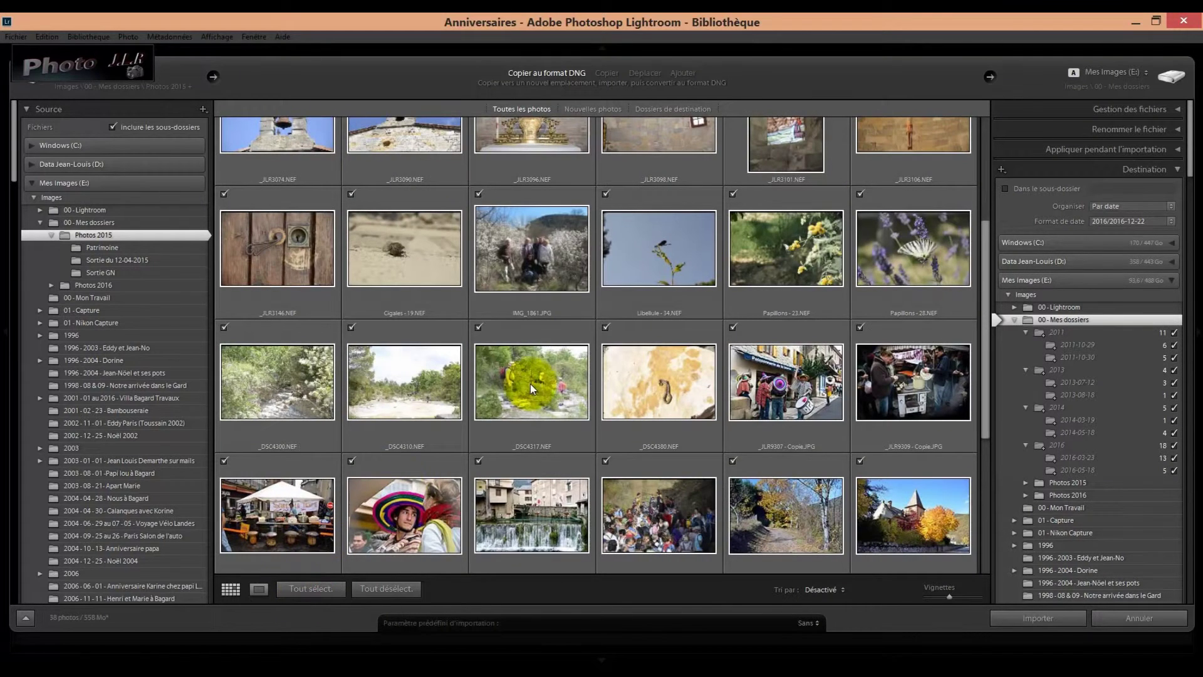
{"action": "left_click", "coordinate": [351, 194]}
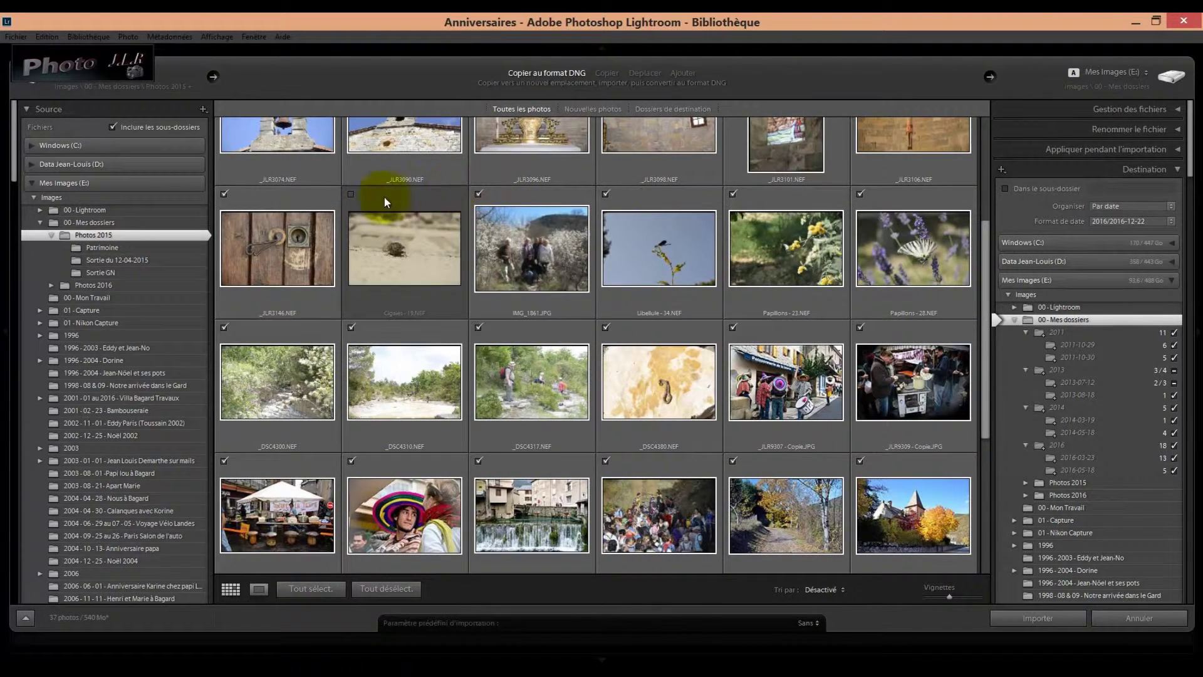
{"action": "left_click", "coordinate": [352, 193]}
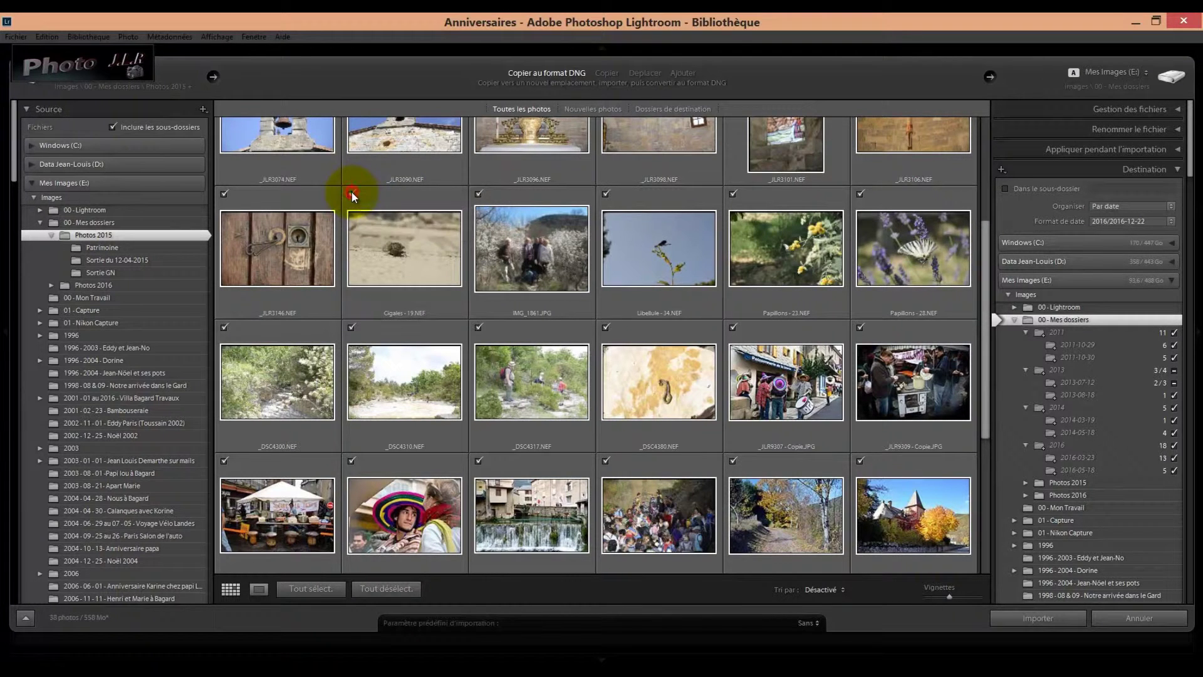
{"action": "scroll", "coordinate": [577, 243], "scroll_direction": "up", "scroll_amount": 3}
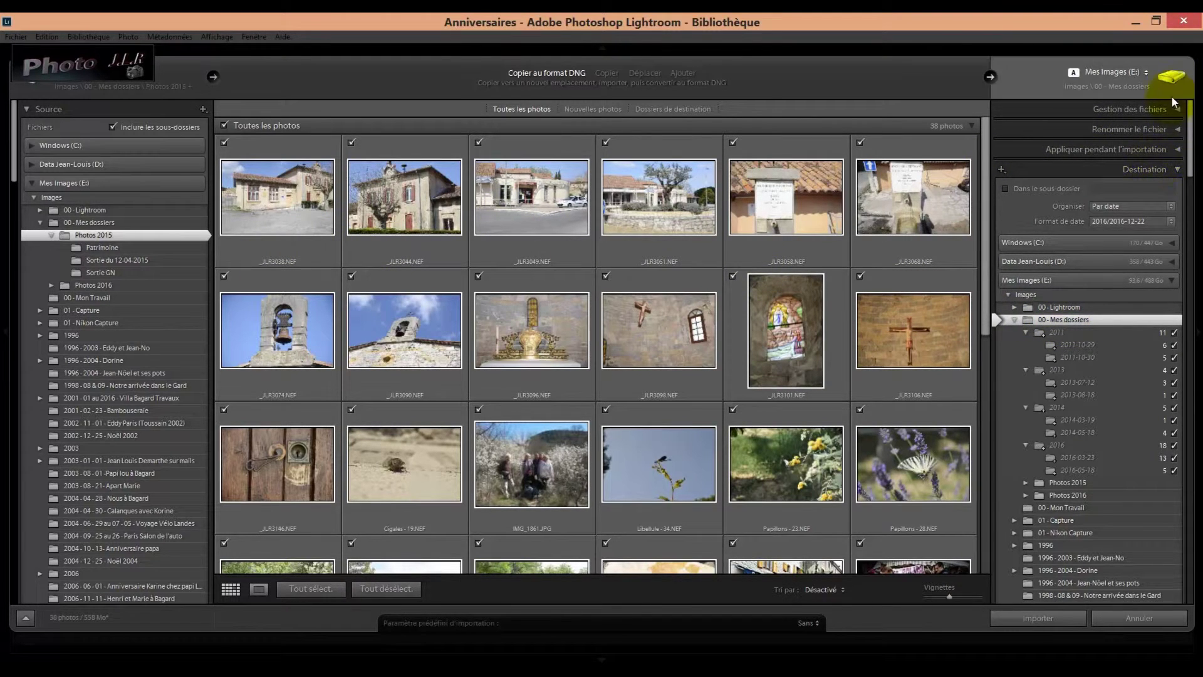
Show the settings applied during import, leave the keywords empty, and import the checked photos as DNG copies
{"action": "left_click", "coordinate": [1176, 170]}
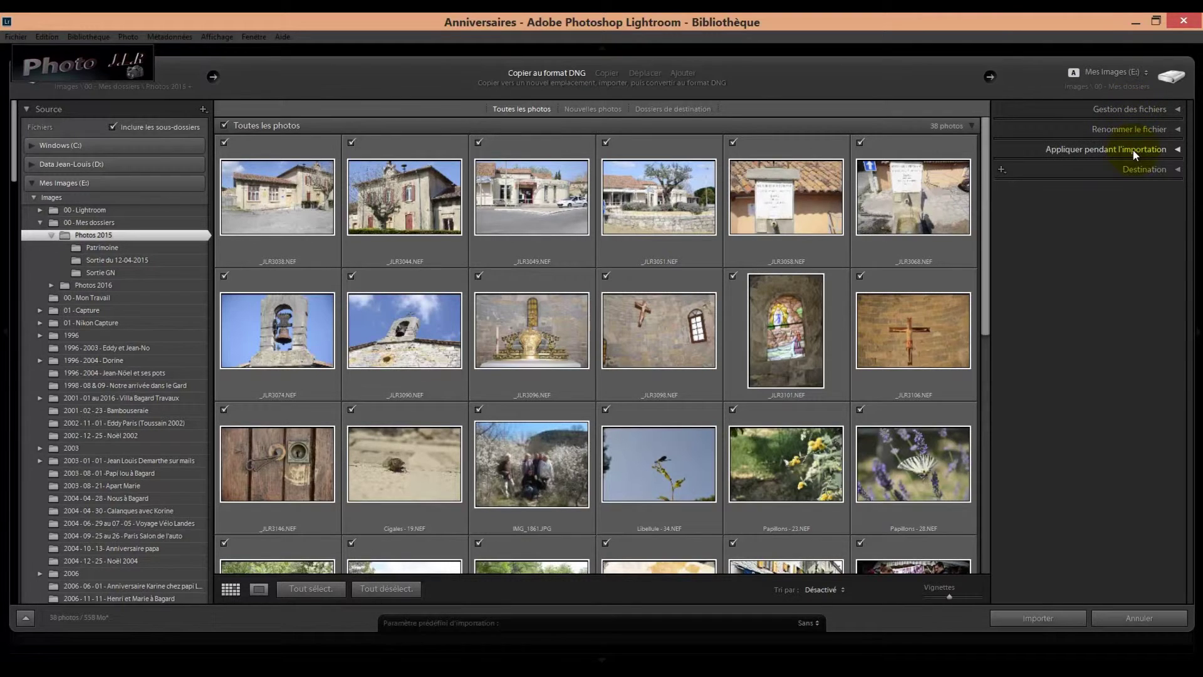
{"action": "left_click", "coordinate": [1178, 153]}
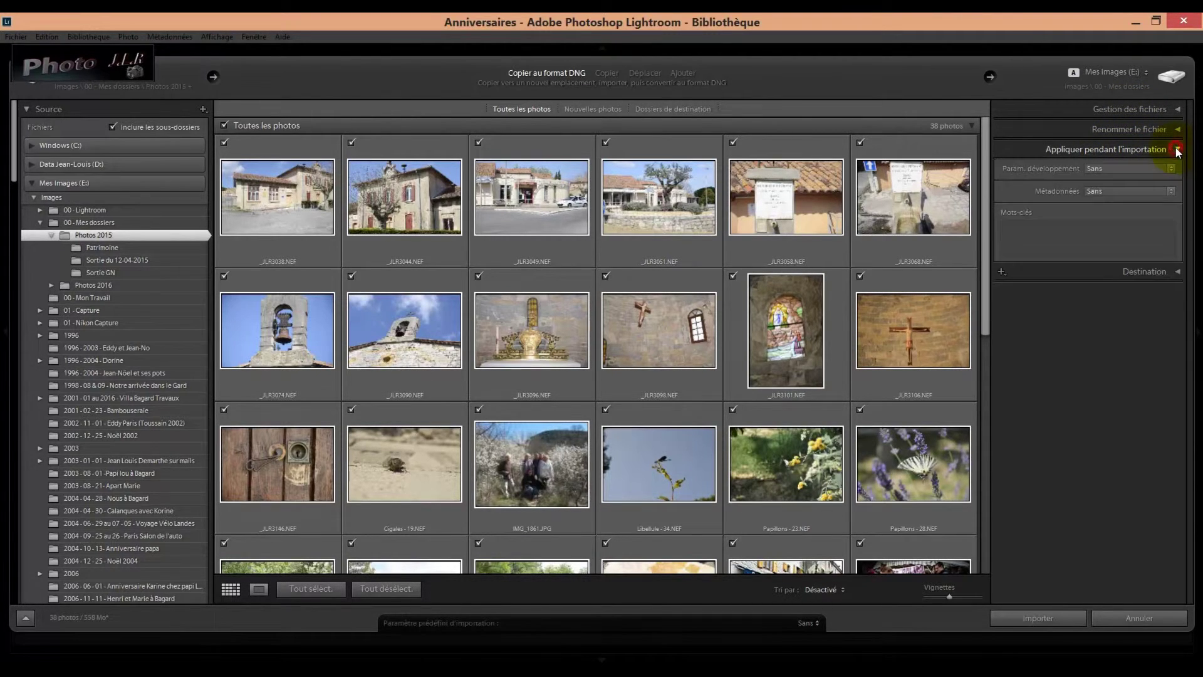
{"action": "left_click", "coordinate": [1036, 238]}
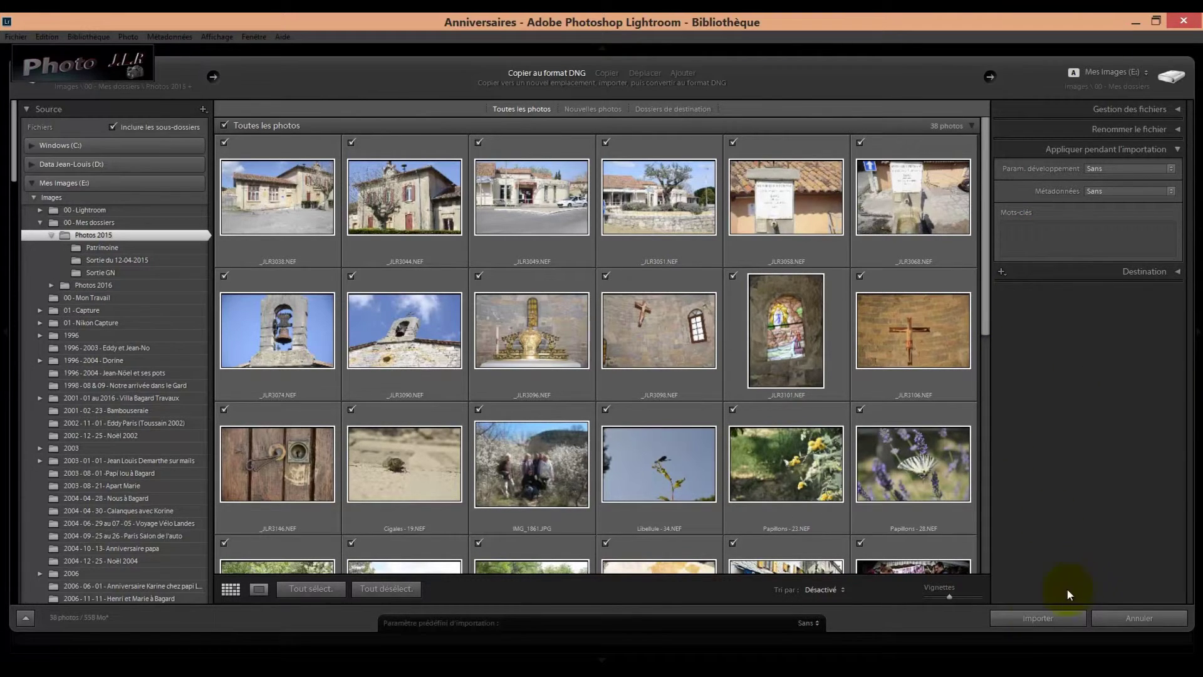
{"action": "left_click", "coordinate": [1037, 618]}
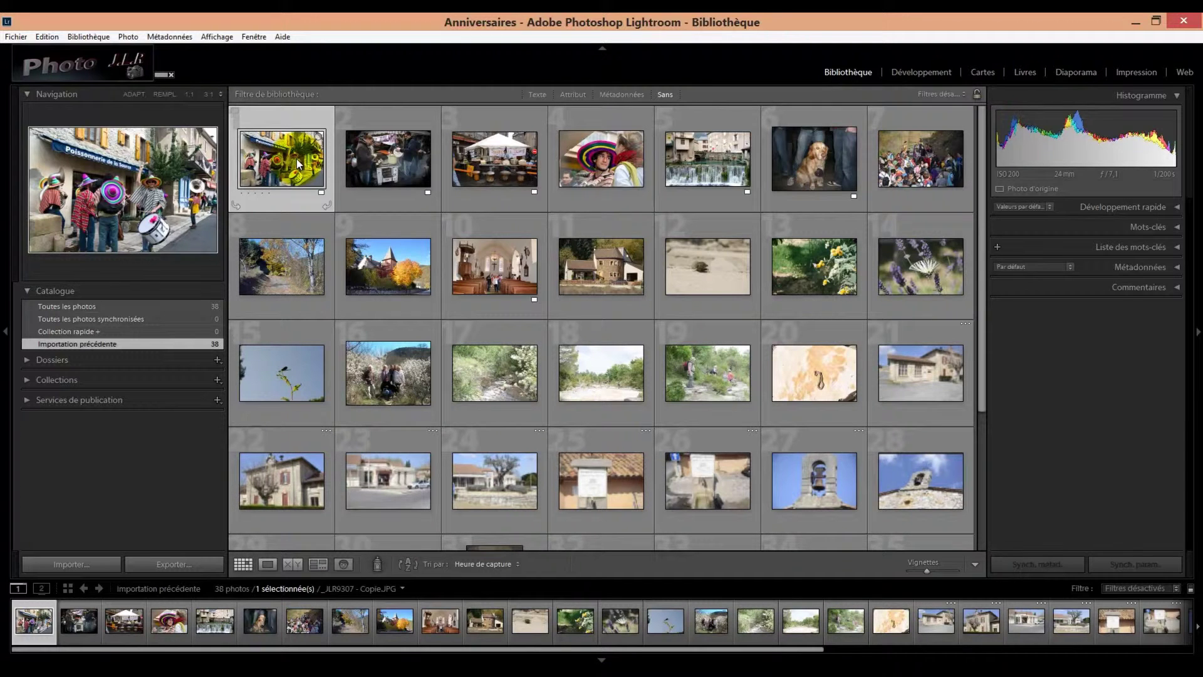
Select the market stall photo _JLR9312.JPG without assigning a colour label and request its deletion
{"action": "left_click", "coordinate": [319, 202]}
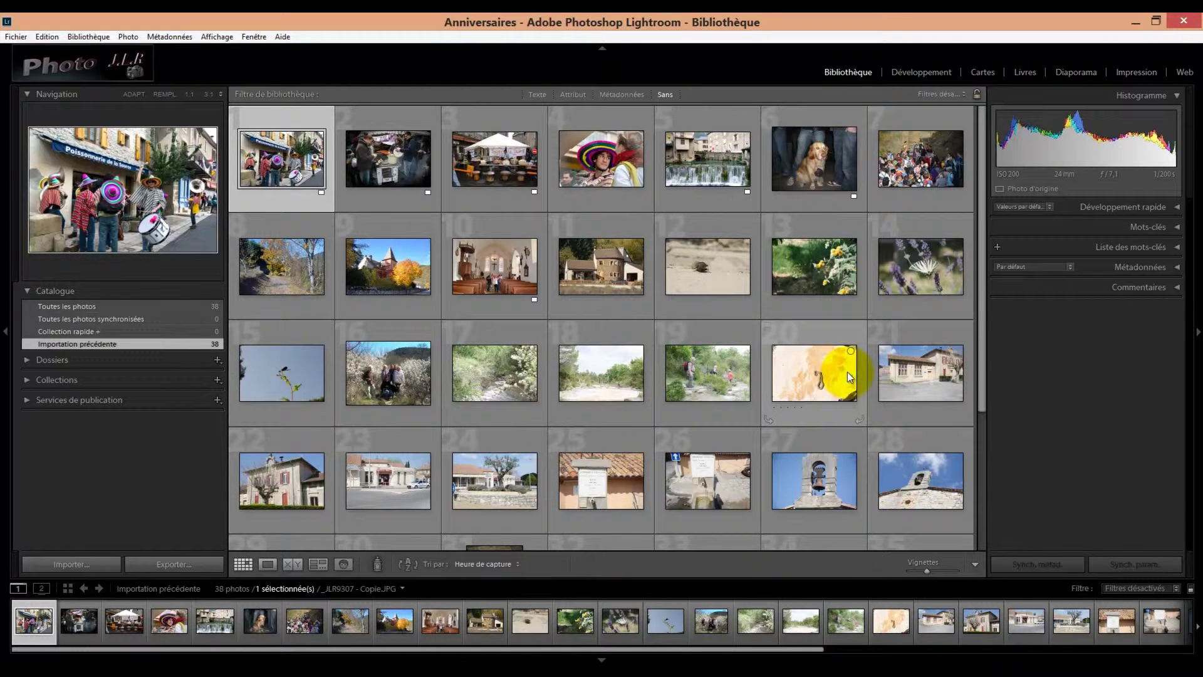
{"action": "left_click", "coordinate": [534, 193]}
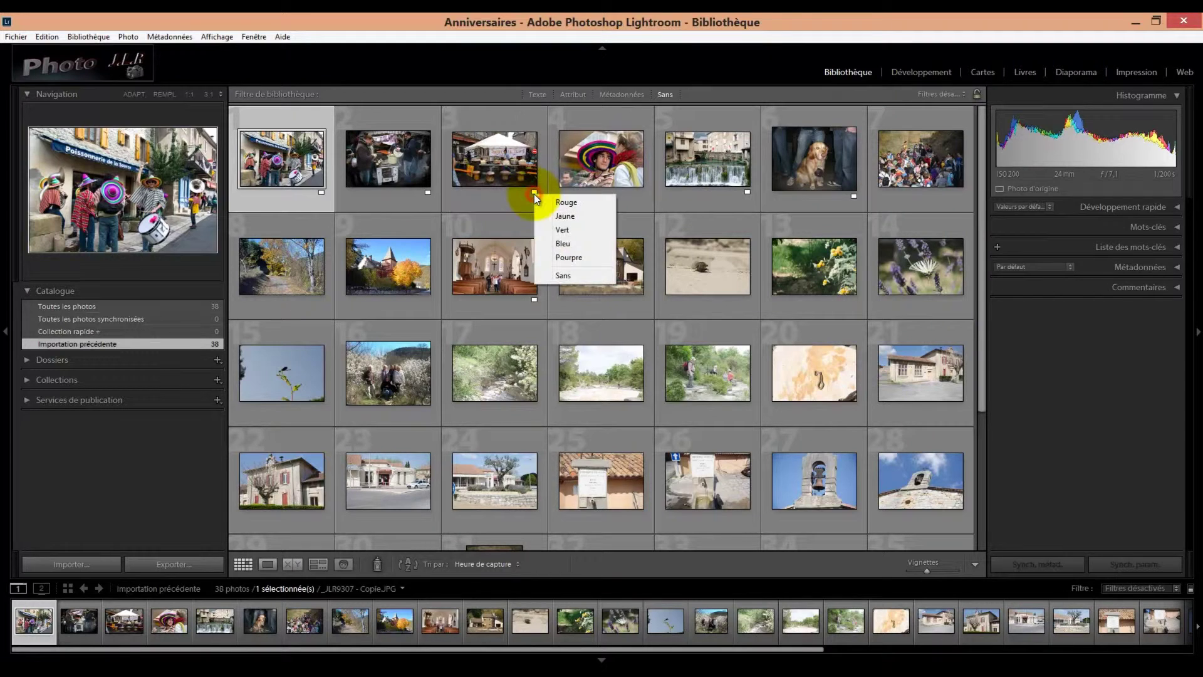
{"action": "left_click", "coordinate": [524, 174]}
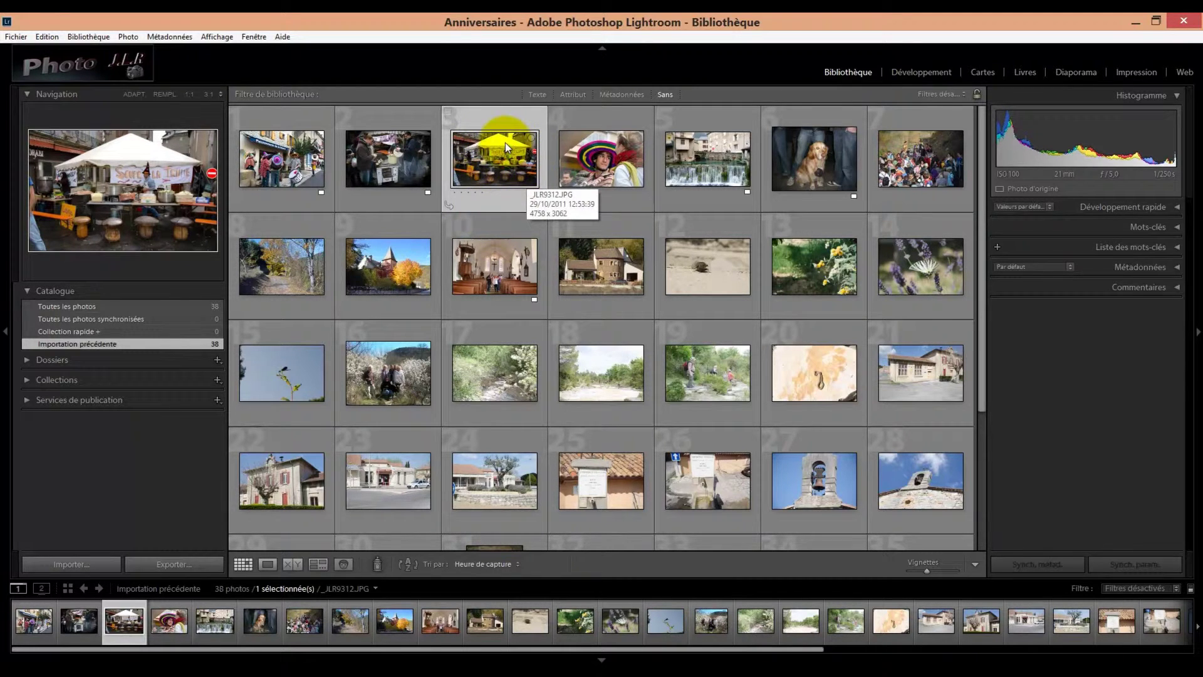
{"action": "right_click", "coordinate": [508, 152]}
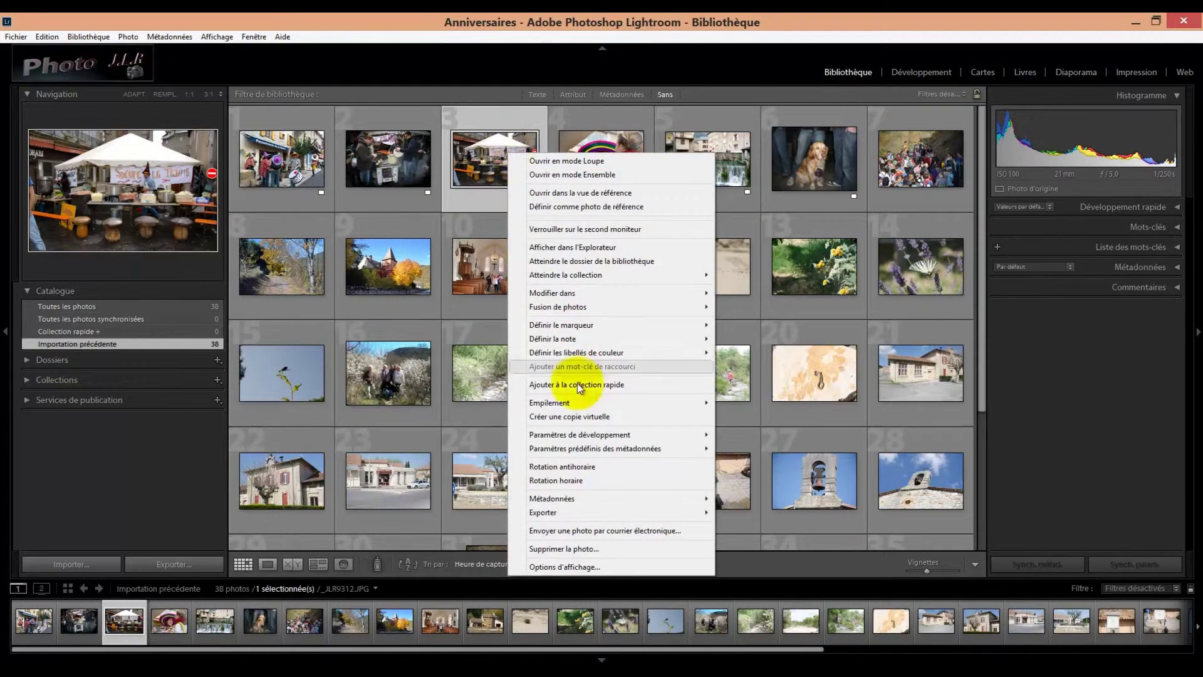
{"action": "left_click", "coordinate": [573, 547]}
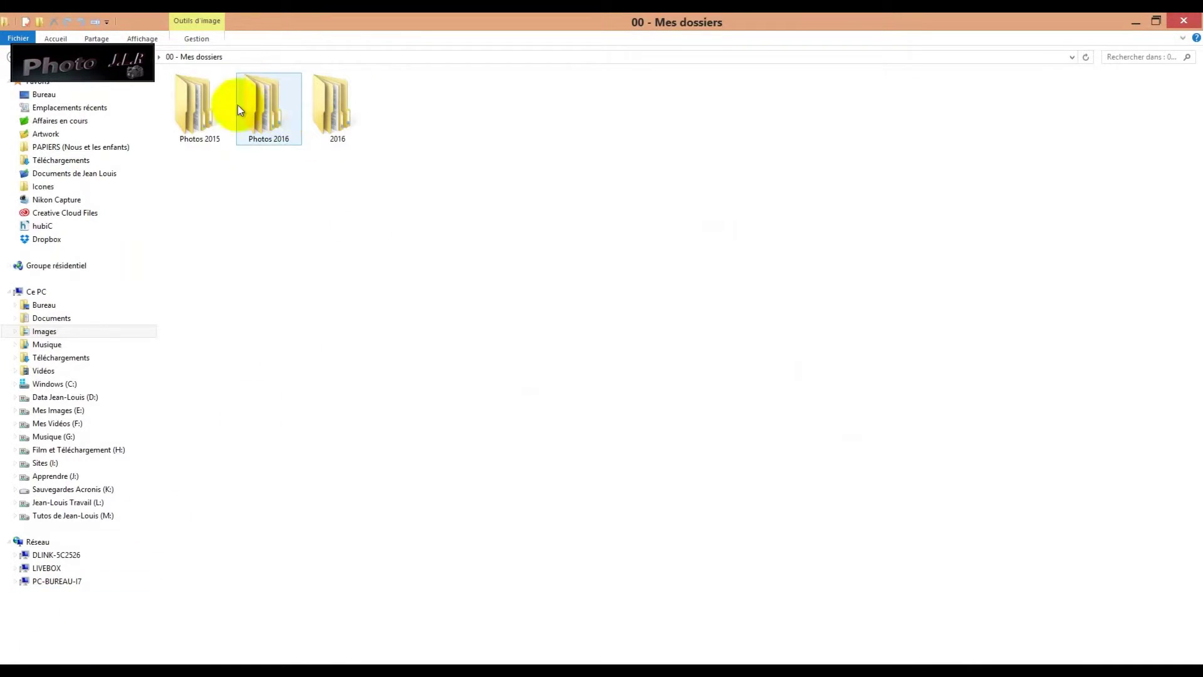
Switch to File Explorer and examine the Photos 2015 and Photos 2016 folders in 00 - Mes dossiers
{"action": "left_click", "coordinate": [190, 107]}
{"action": "left_click", "coordinate": [276, 117]}
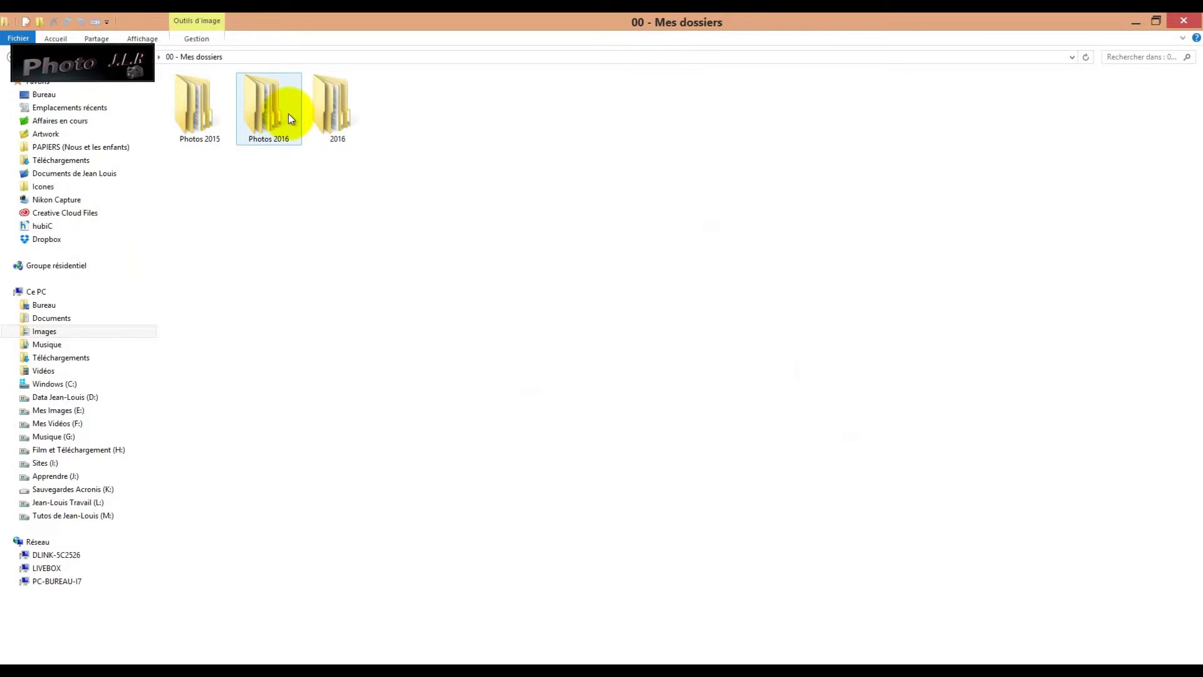
{"action": "left_click", "coordinate": [927, 166]}
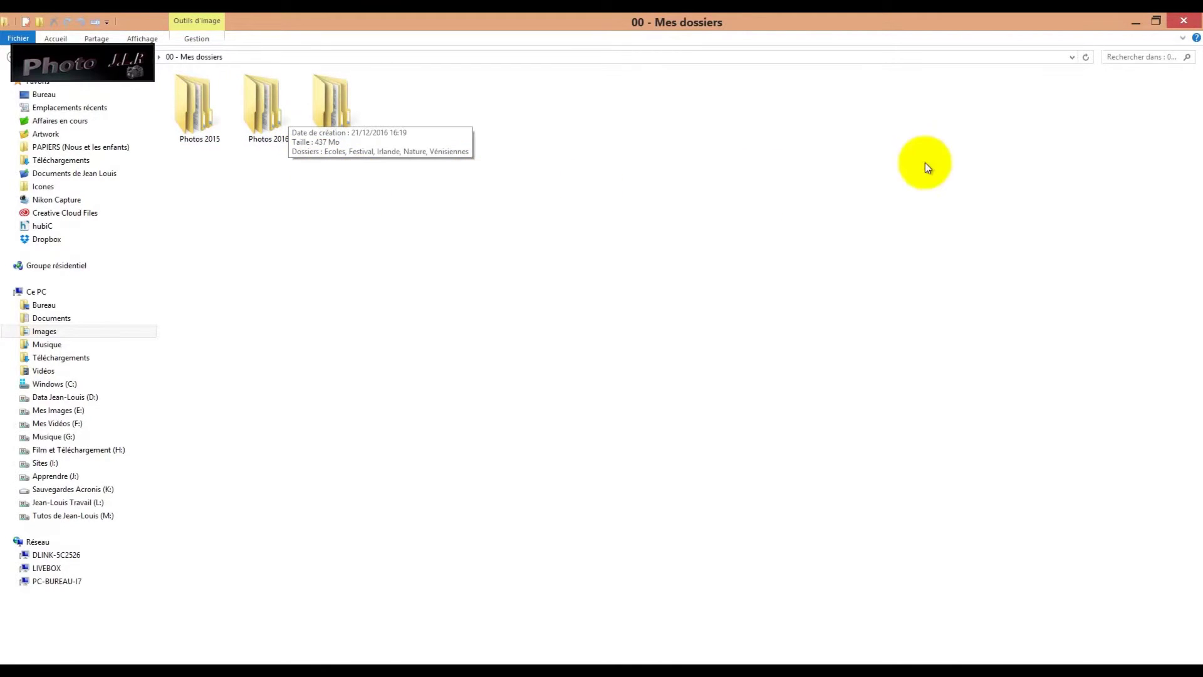
Close File Explorer and remove the selected market stall photo from the Lightroom catalogue only, keeping its file on disk
{"action": "left_click", "coordinate": [1185, 24]}
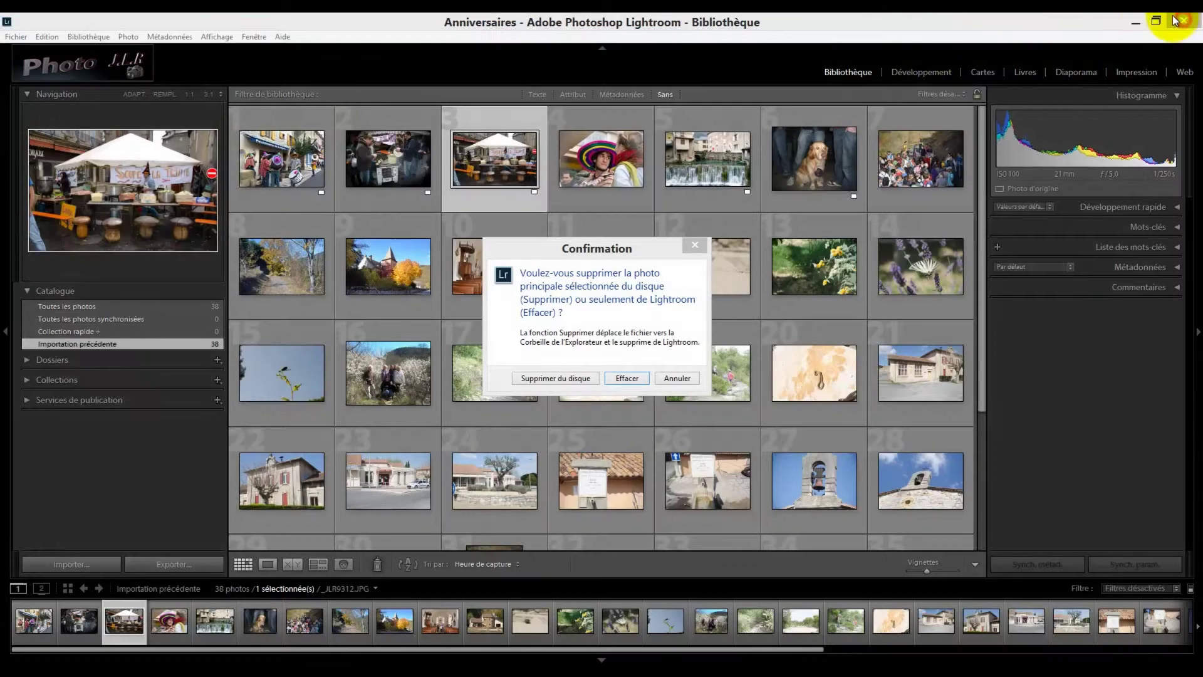
{"action": "left_click", "coordinate": [625, 379]}
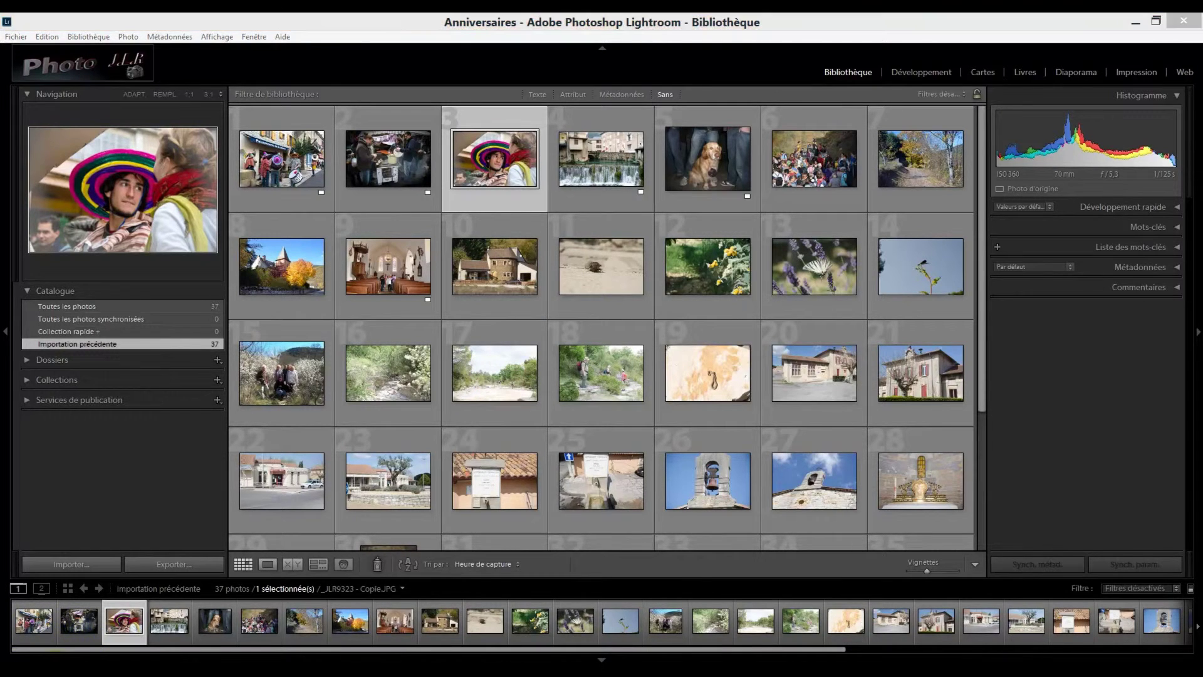
Switch to File Explorer and examine the photos in the 2016-05-18 subfolder of 2016, inside 00 - Mes dossiers in Images
{"action": "left_click", "coordinate": [55, 673]}
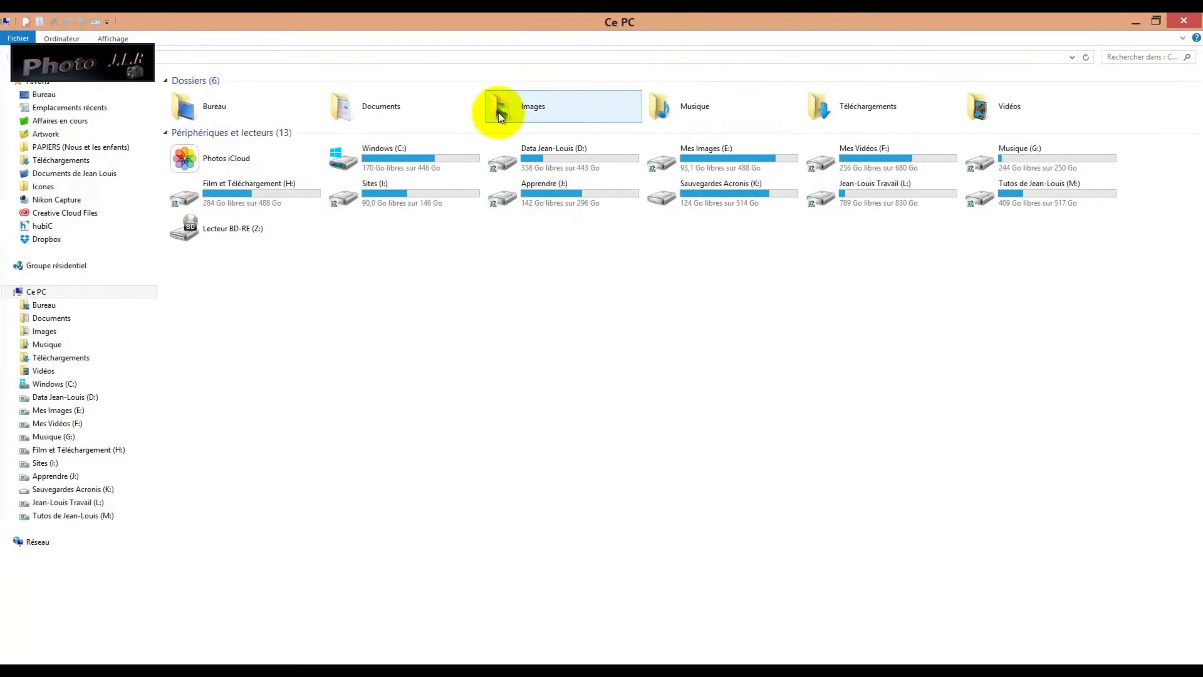
{"action": "double_click", "coordinate": [530, 109]}
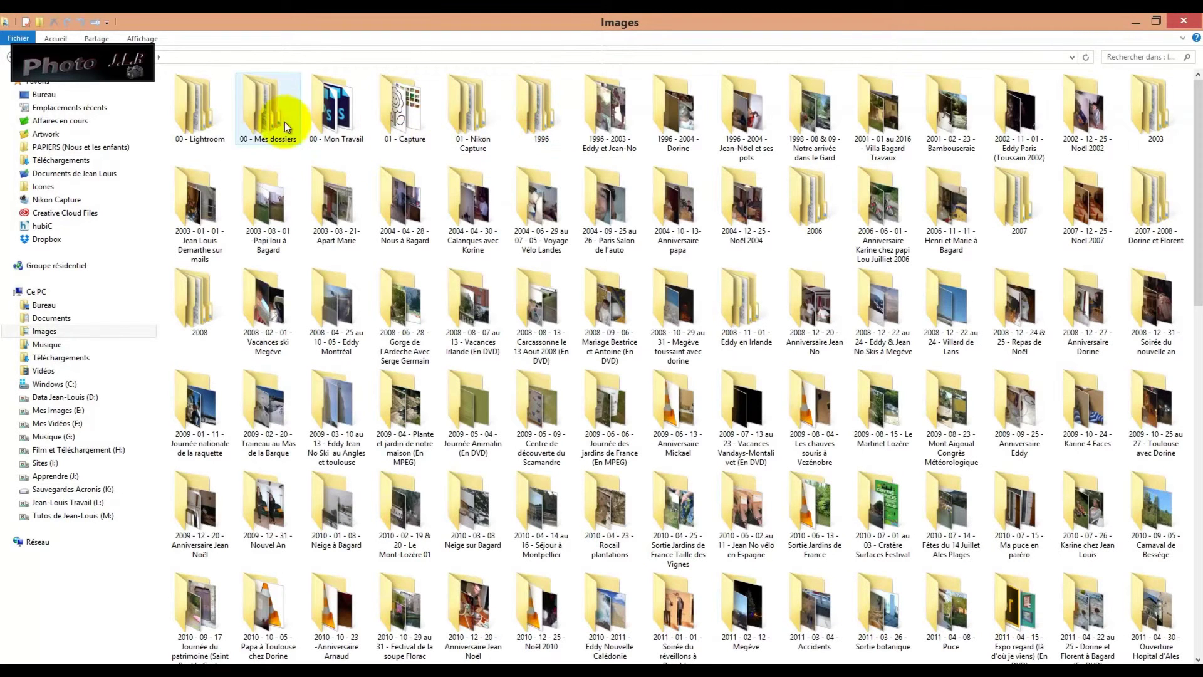
{"action": "double_click", "coordinate": [272, 109]}
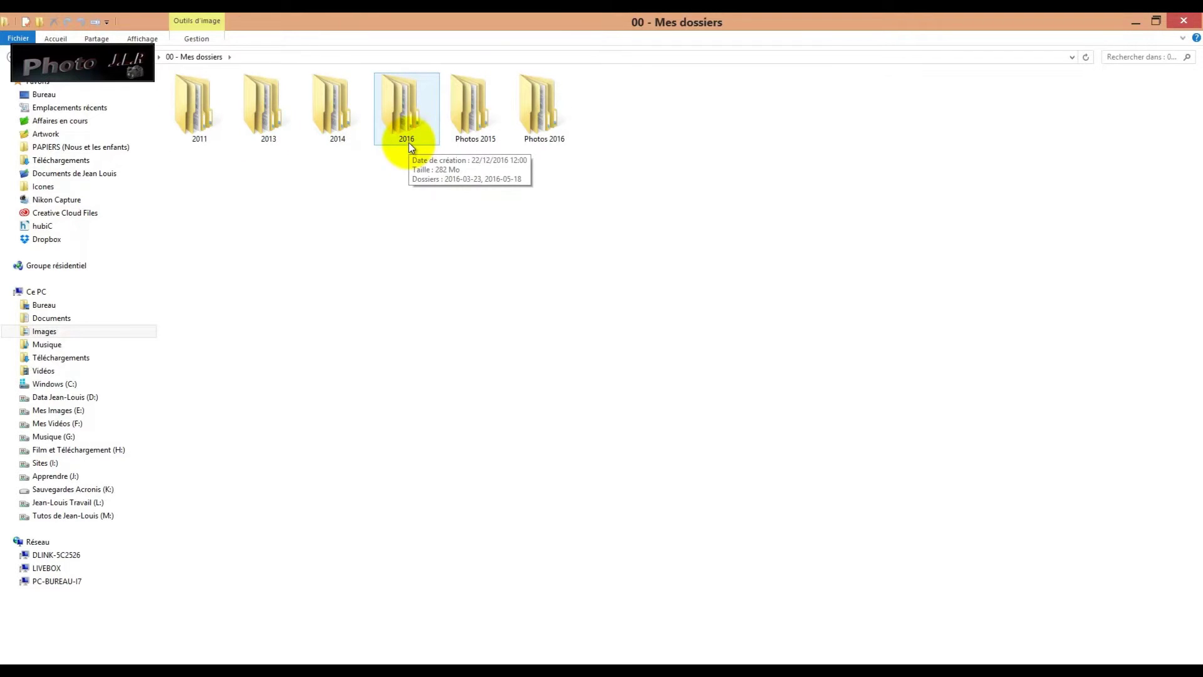
{"action": "double_click", "coordinate": [401, 102]}
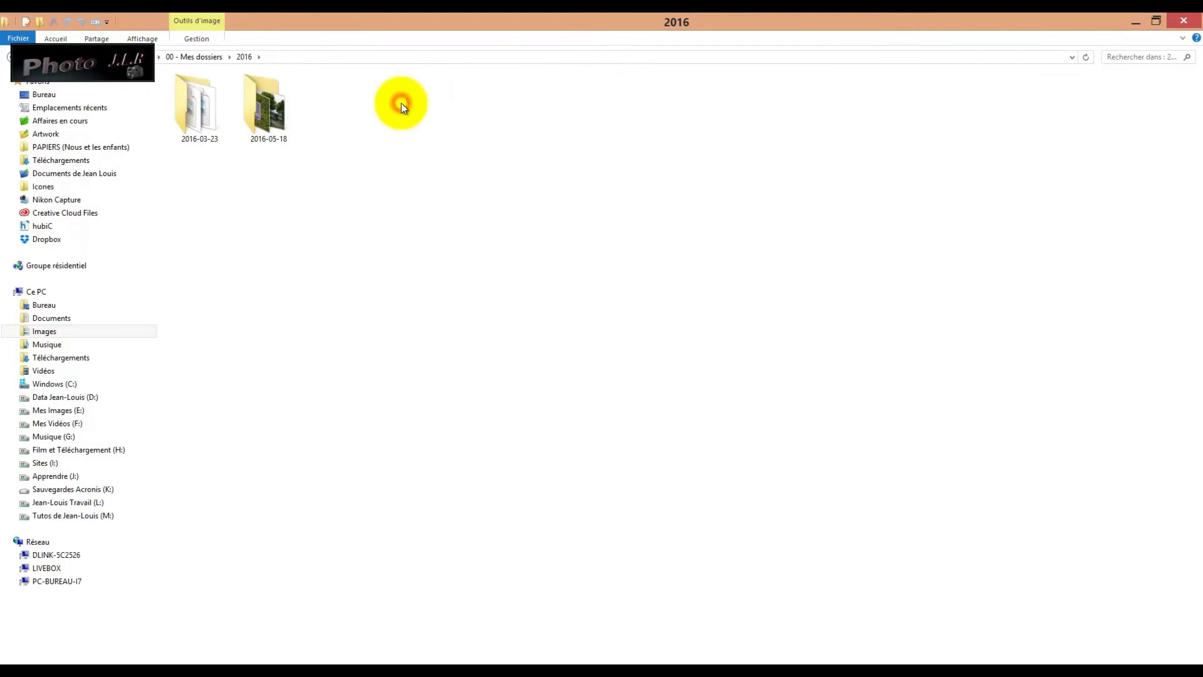
{"action": "double_click", "coordinate": [266, 106]}
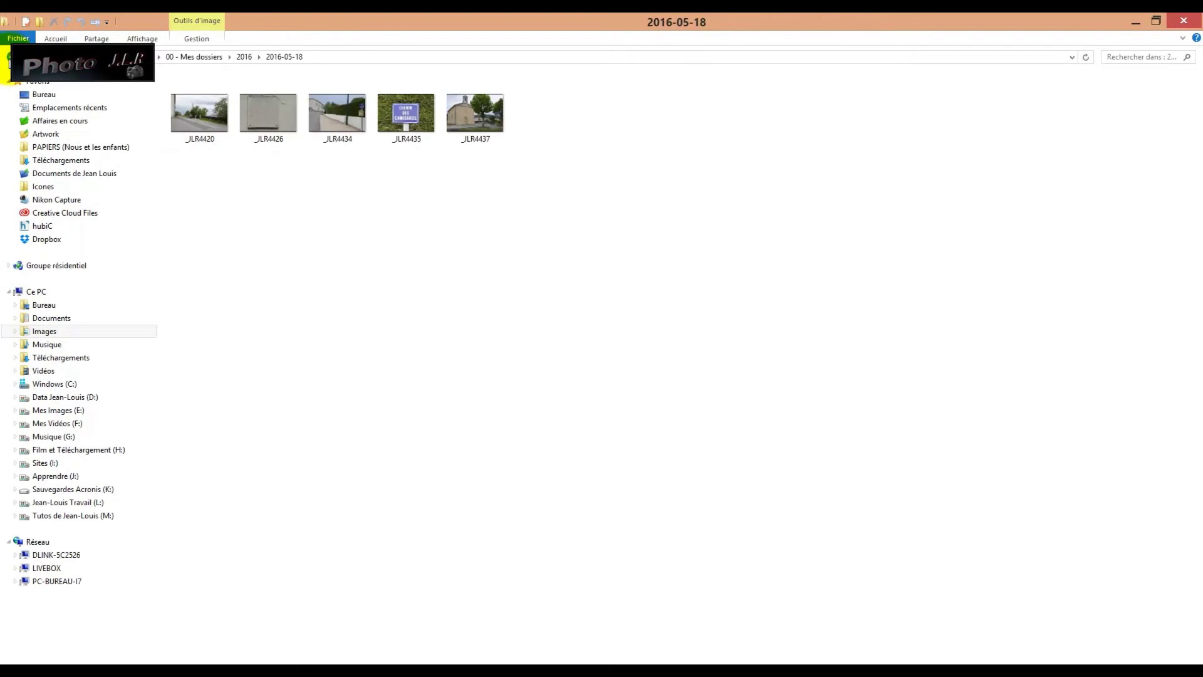
Go back to 00 - Mes dossiers, inspect the subfolders of Photos 2015, and return to the Images folder
{"action": "left_click", "coordinate": [8, 57]}
{"action": "left_click", "coordinate": [7, 58]}
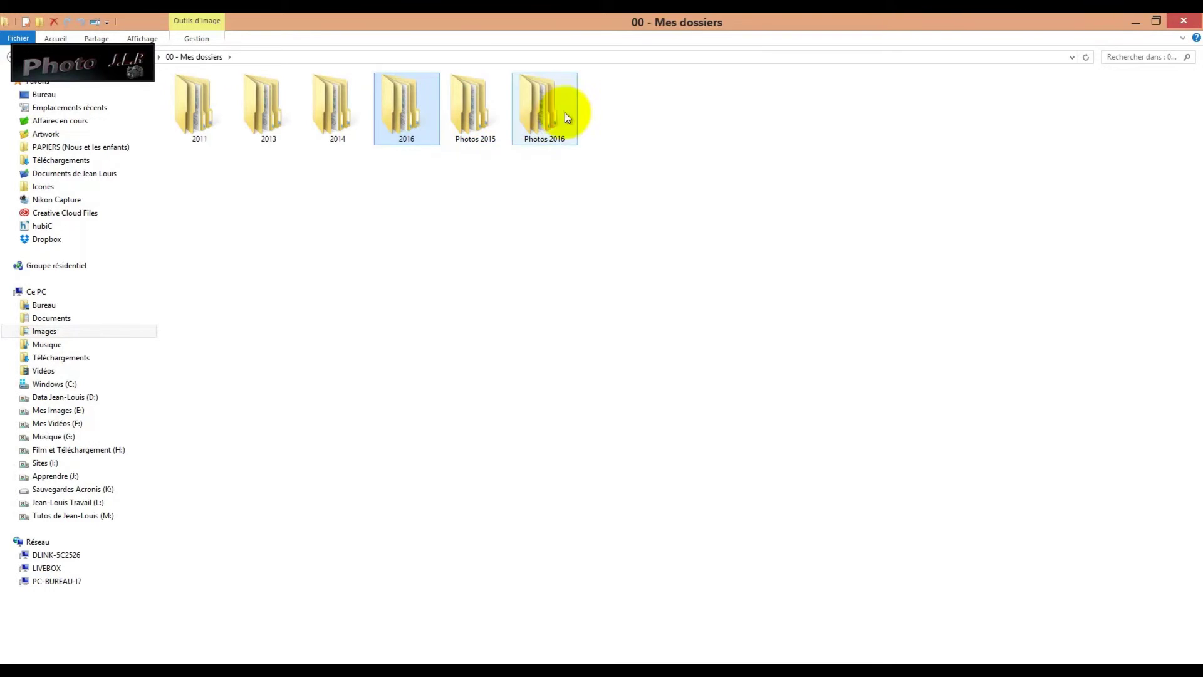
{"action": "double_click", "coordinate": [476, 101]}
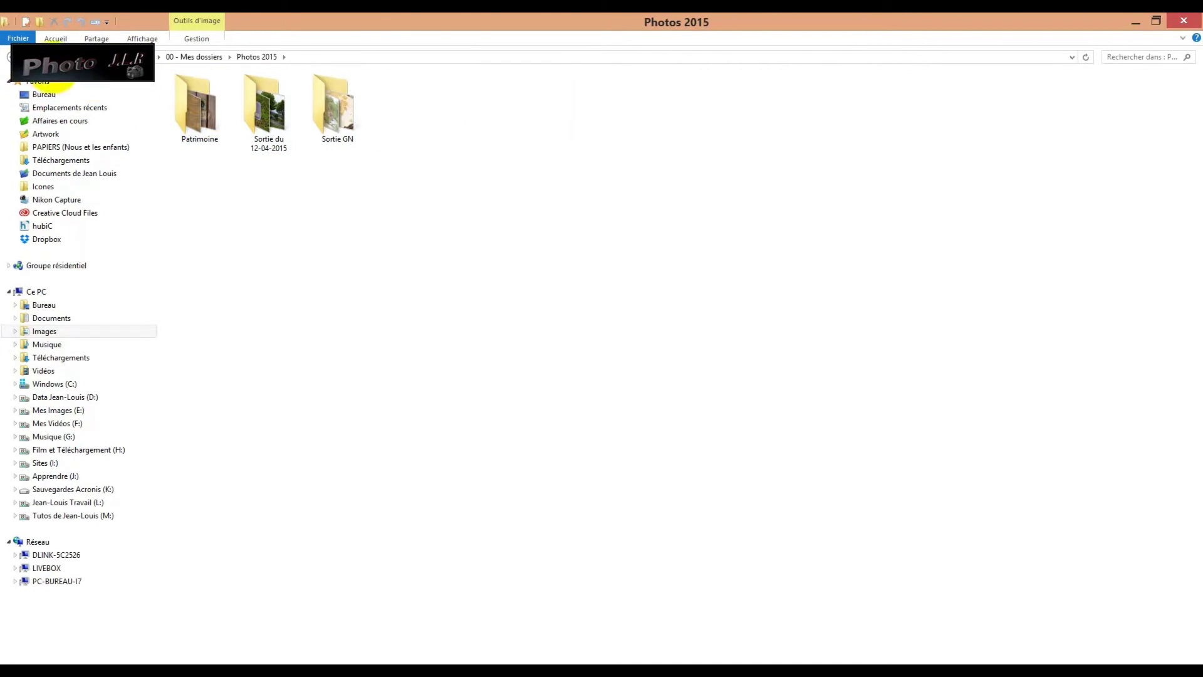
{"action": "left_click", "coordinate": [5, 57]}
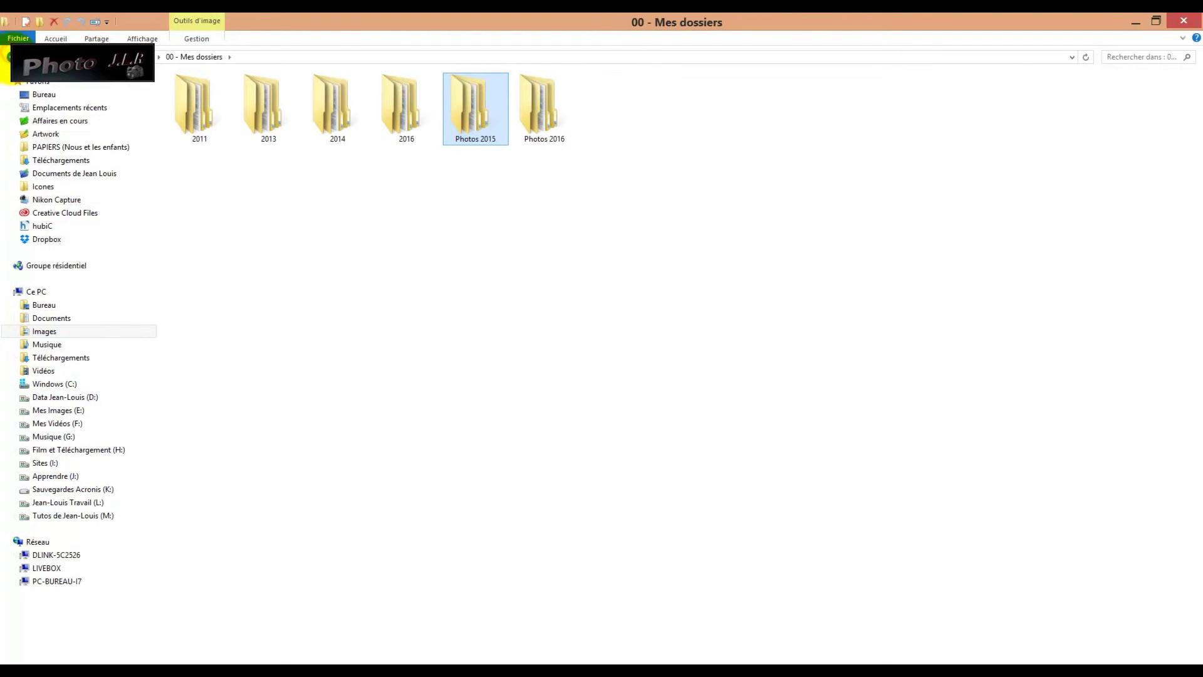
{"action": "left_click", "coordinate": [4, 57]}
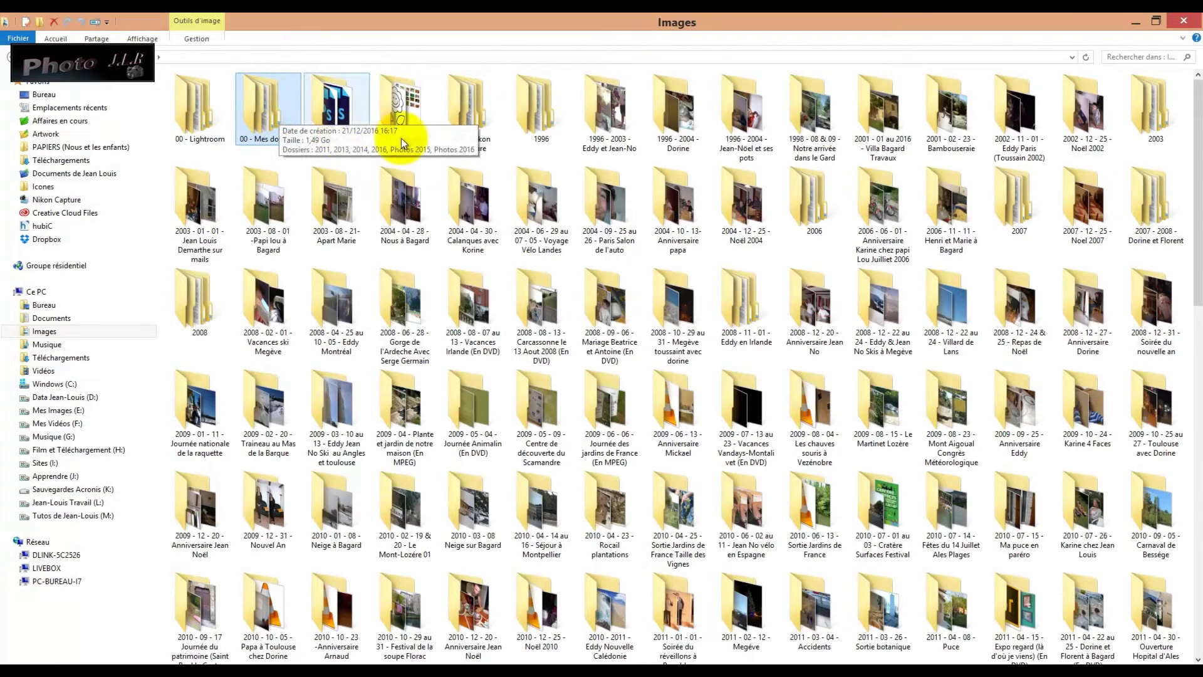
Close File Explorer to return to Lightroom and look through the photos of the previous import down to the last one
{"action": "left_click", "coordinate": [1184, 20]}
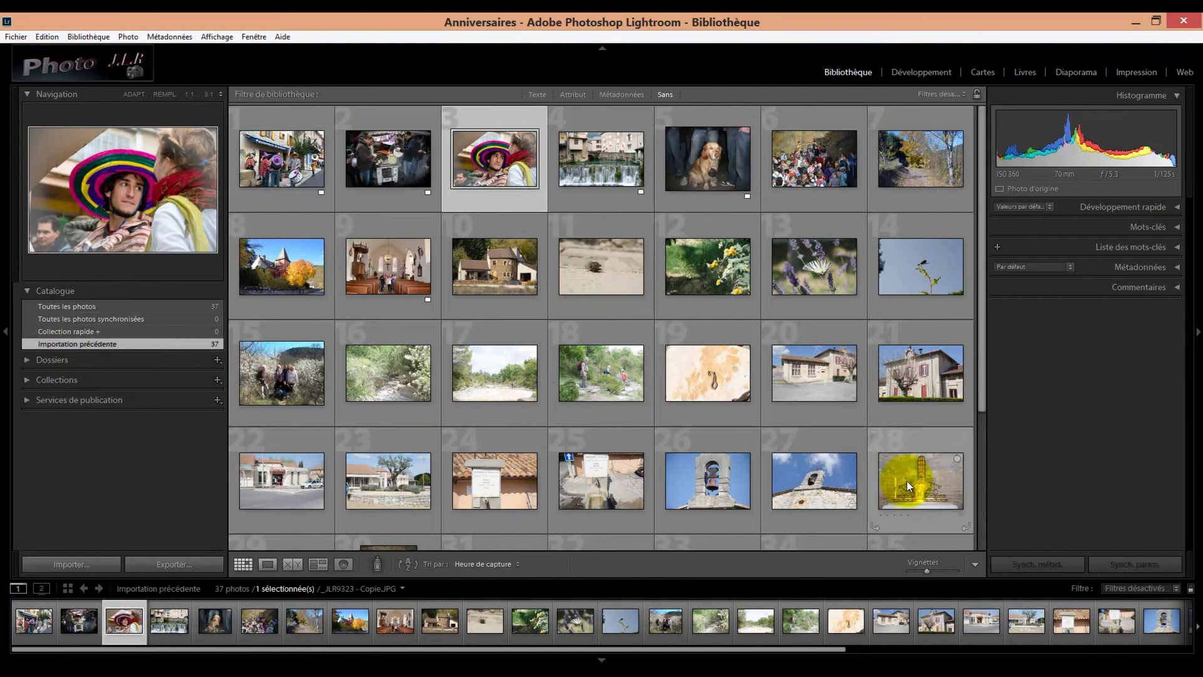
{"action": "left_click_drag", "start_coordinate": [981, 382], "coordinate": [993, 539]}
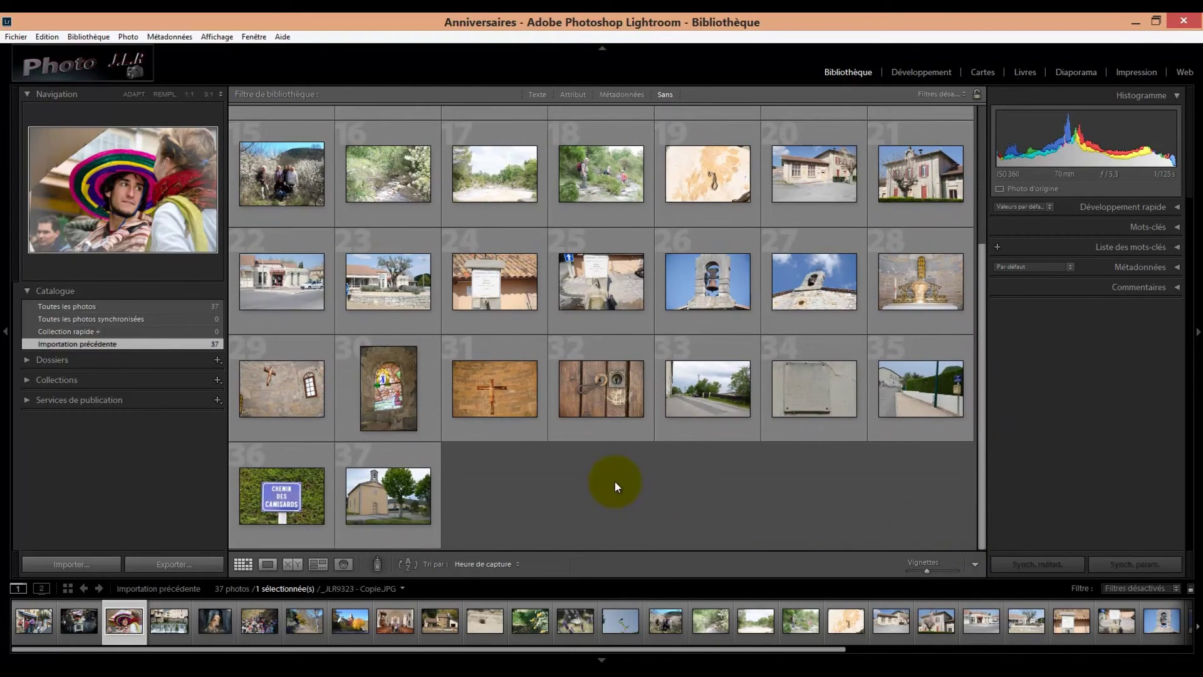